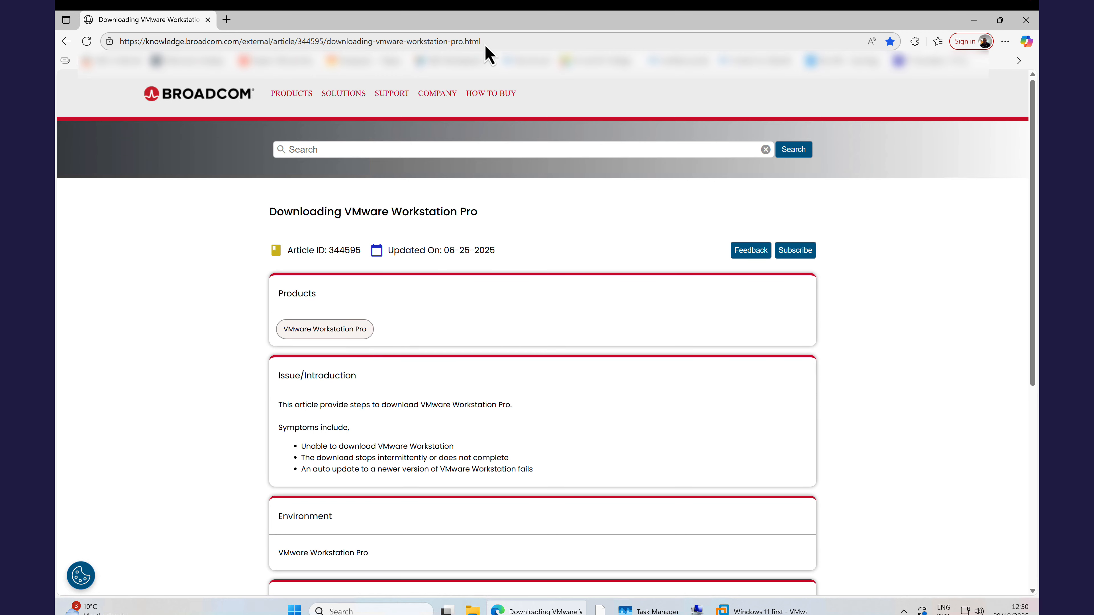
Open the Broadcom Support Portal from the VMware Workstation Pro download article and view its user registration page.
{"action": "left_click", "coordinate": [507, 42]}
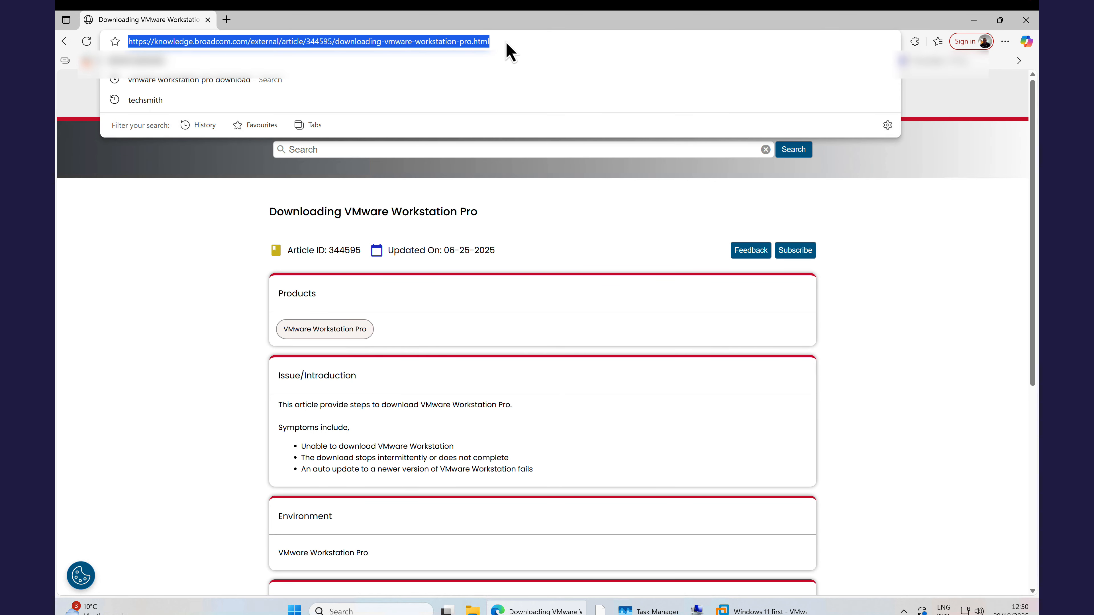
{"action": "left_click", "coordinate": [880, 215]}
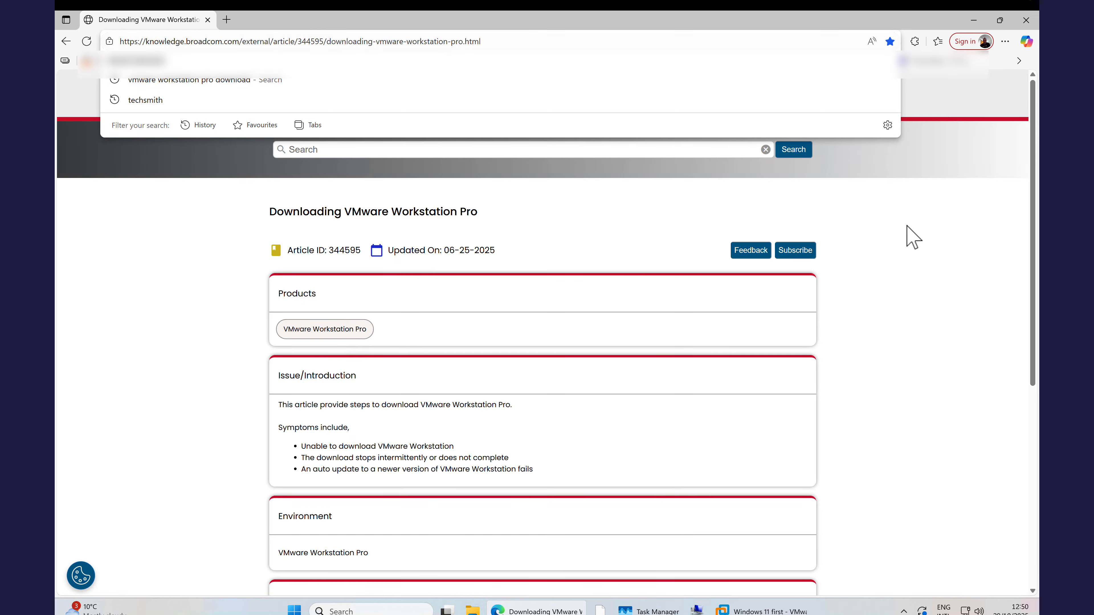
{"action": "scroll", "coordinate": [646, 284], "scroll_direction": "down", "scroll_amount": 7}
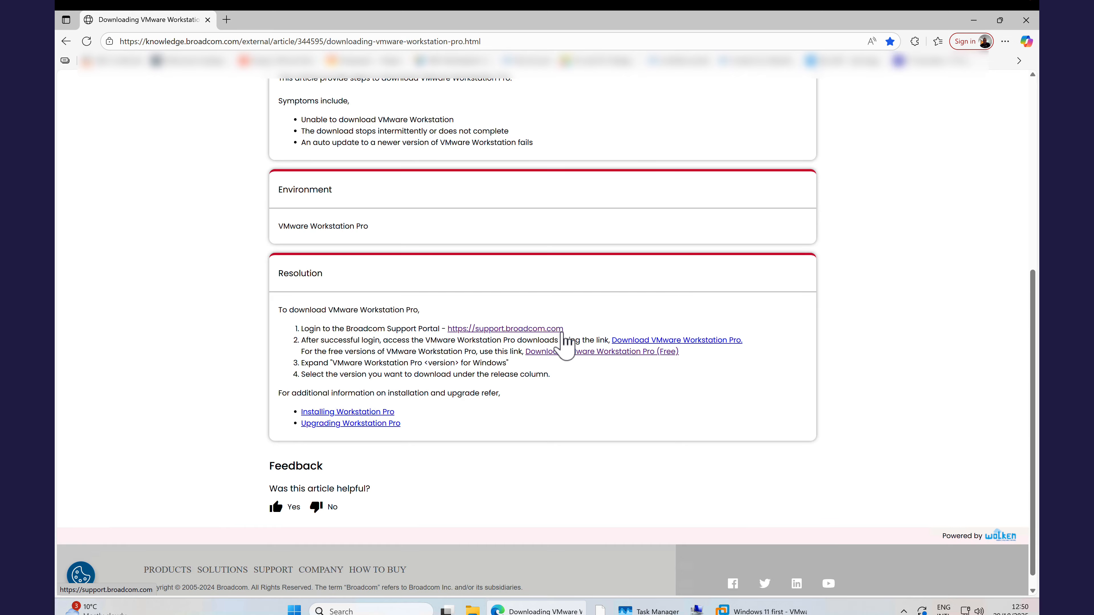
{"action": "left_click", "coordinate": [558, 330]}
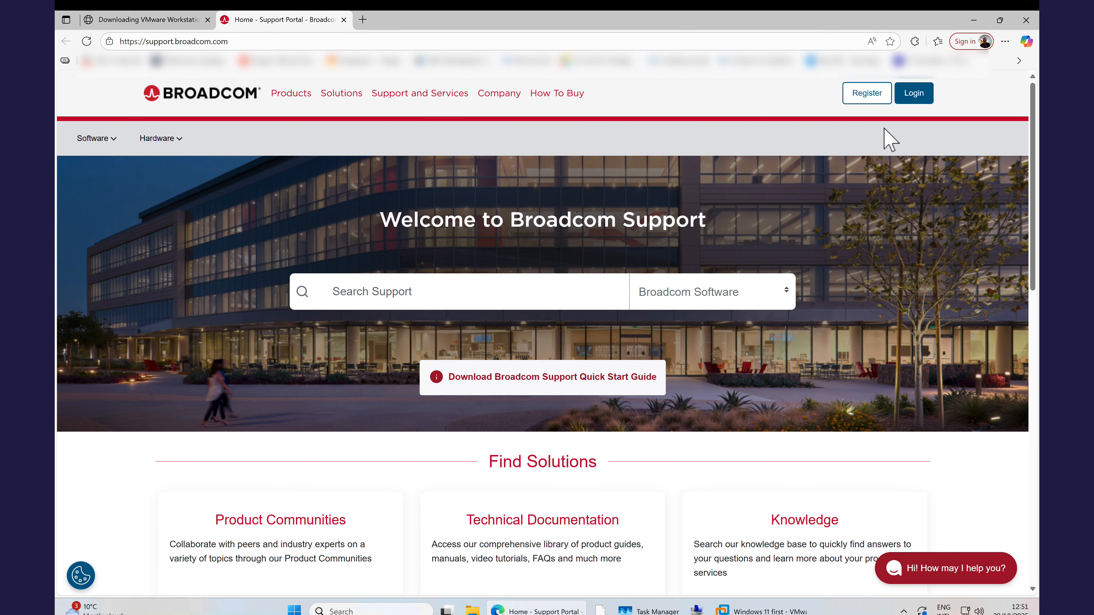
{"action": "left_click", "coordinate": [874, 97]}
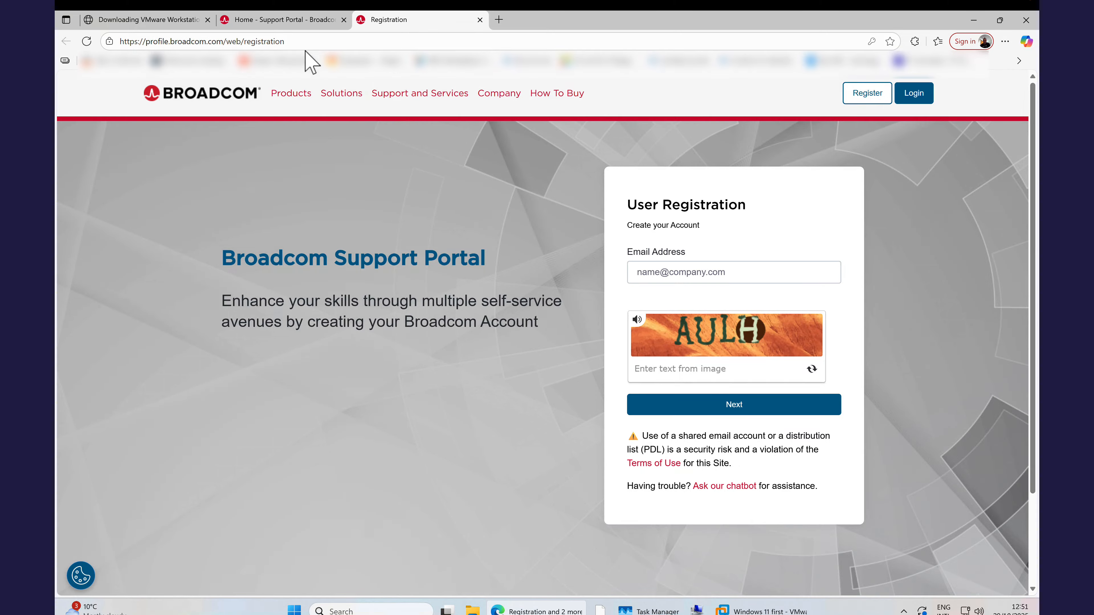
Follow the article's free VMware Workstation Pro link, sign in with the account username and password, and dismiss the pop-up.
{"action": "left_click", "coordinate": [170, 20]}
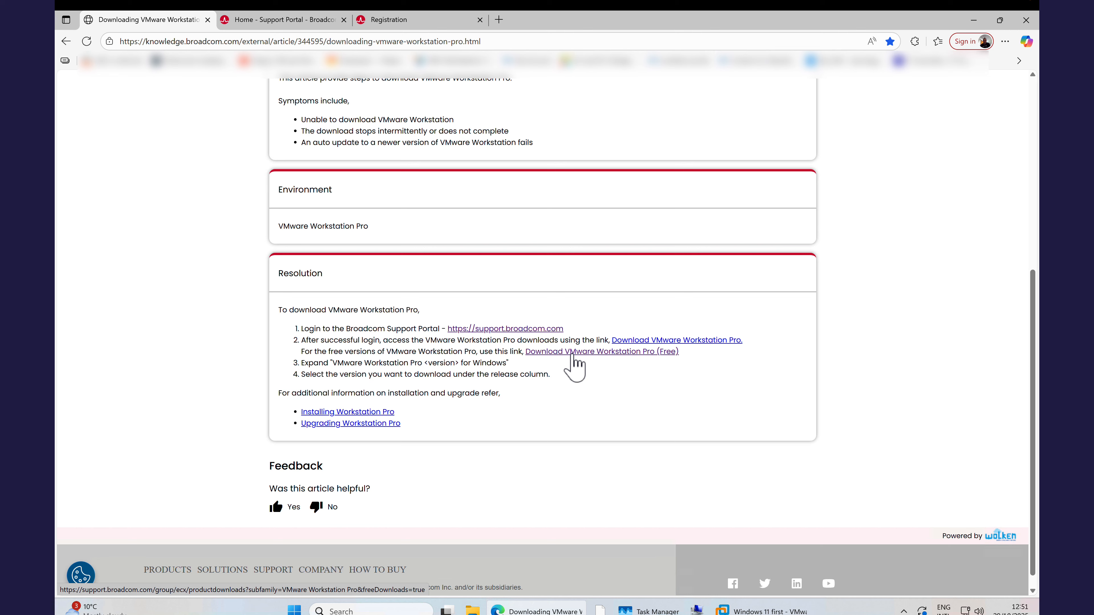
{"action": "left_click", "coordinate": [572, 352]}
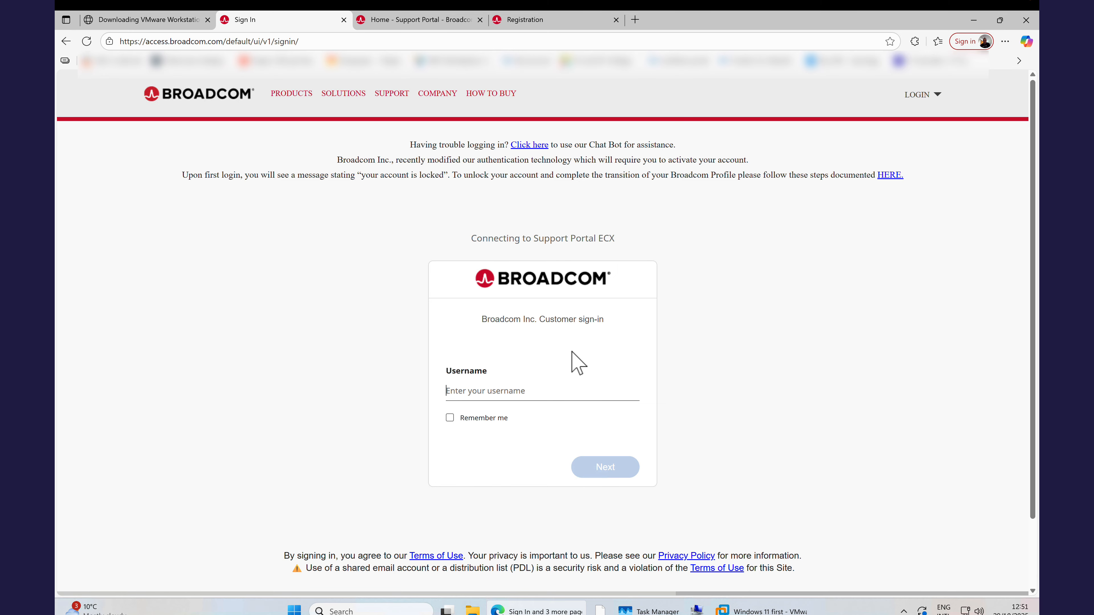
{"action": "type", "text": "an"}
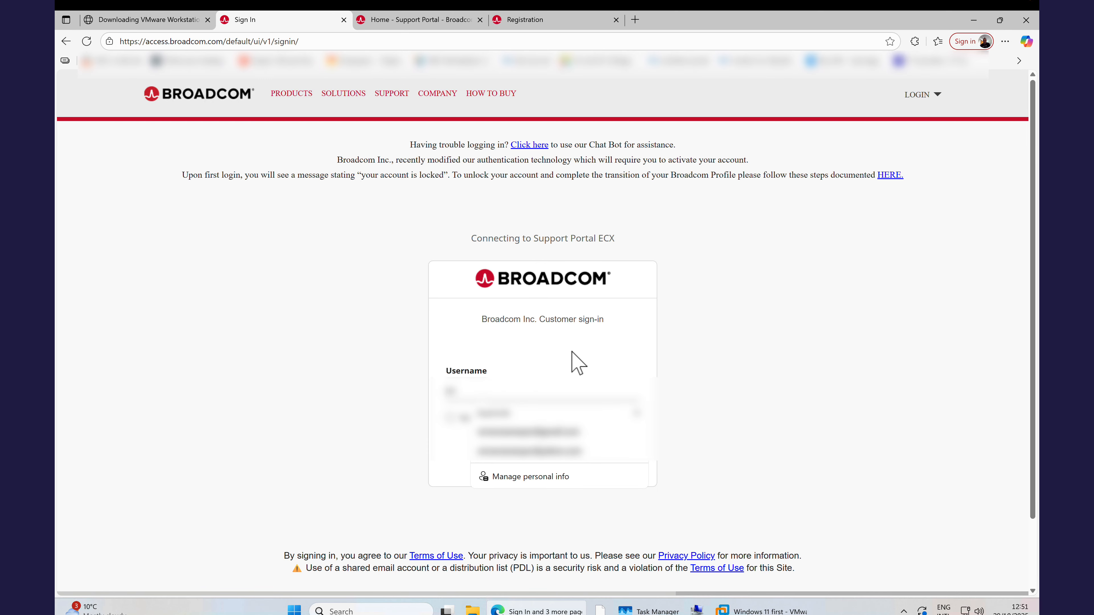
{"action": "left_click", "coordinate": [568, 431]}
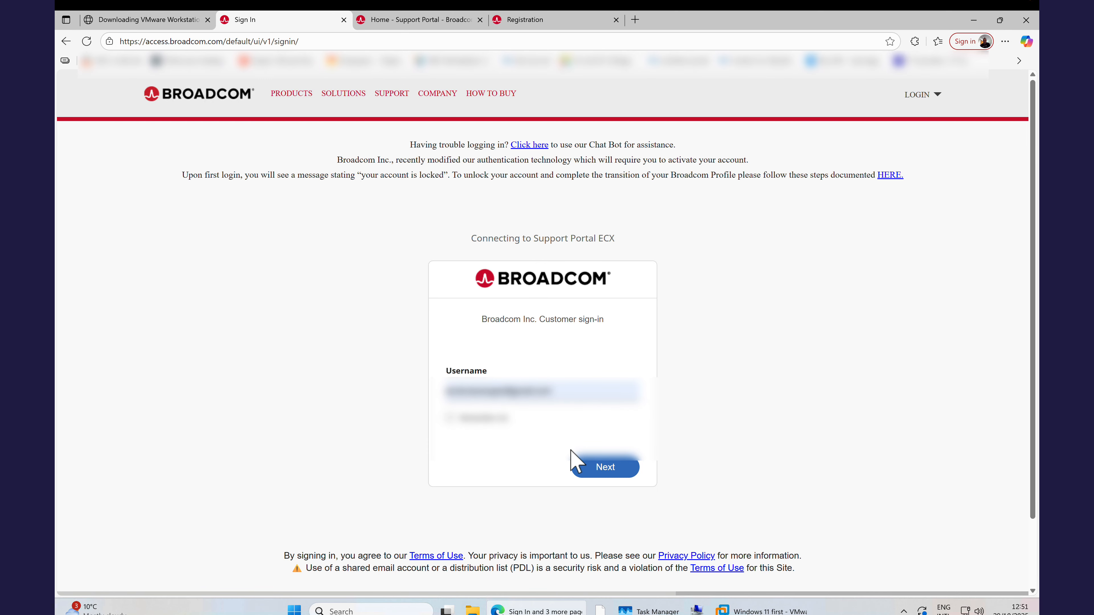
{"action": "left_click", "coordinate": [607, 469]}
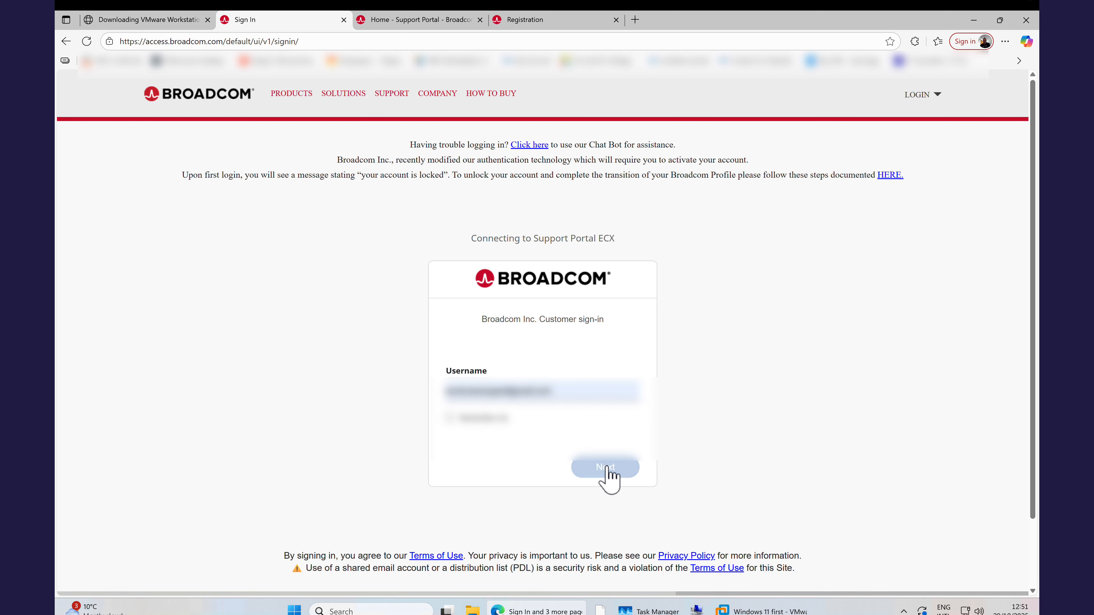
{"action": "left_click", "coordinate": [535, 407]}
{"action": "left_click", "coordinate": [537, 455]}
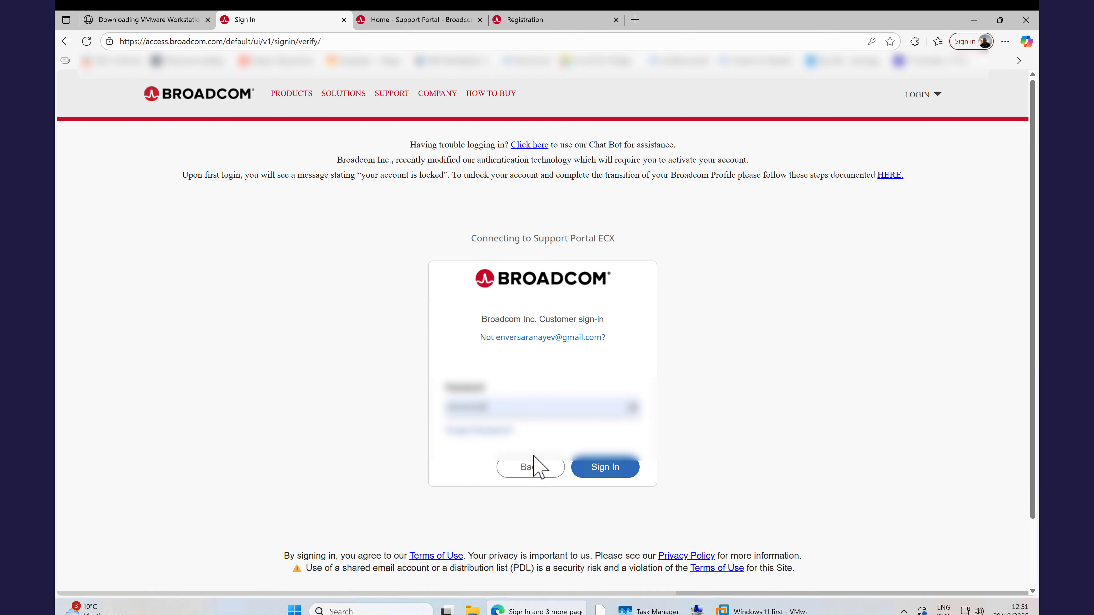
{"action": "left_click", "coordinate": [614, 473]}
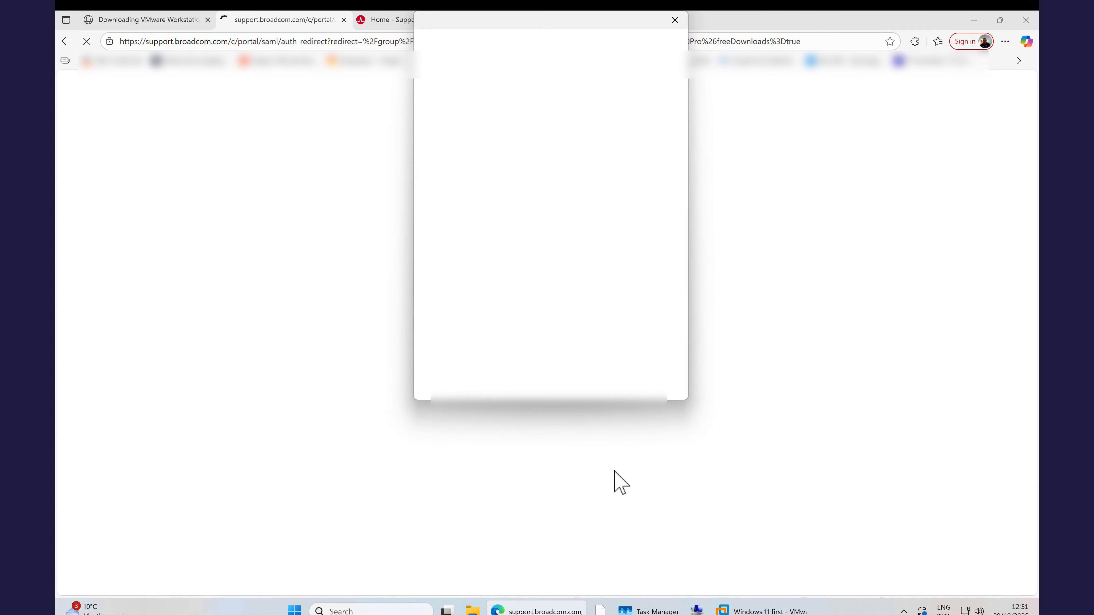
{"action": "left_click", "coordinate": [682, 21]}
{"action": "left_click", "coordinate": [676, 24]}
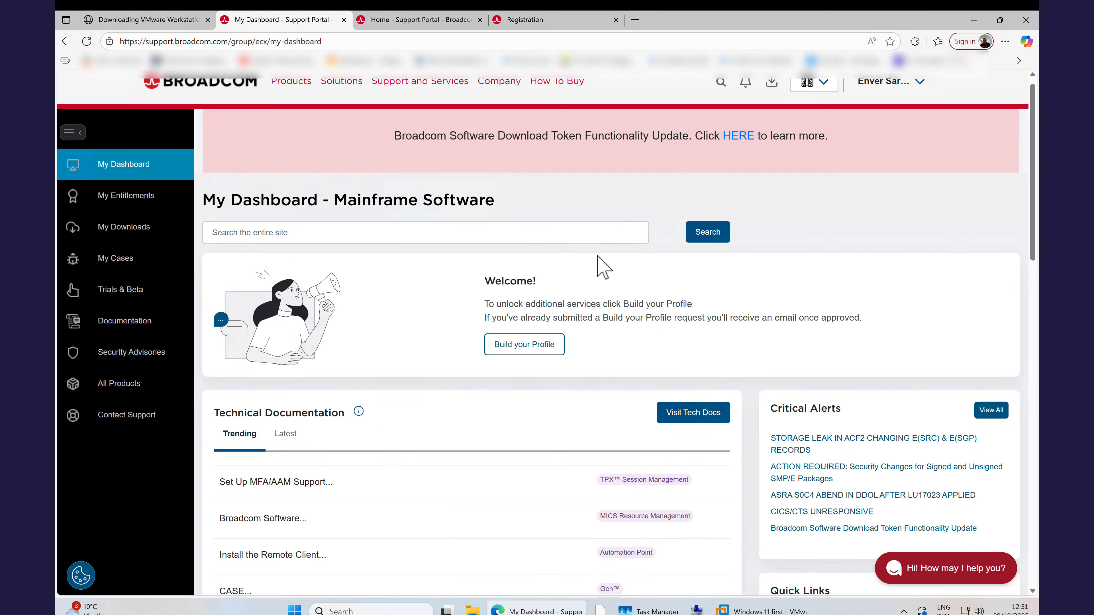
Return to the download article and open the free VMware Workstation Pro downloads page.
{"action": "scroll", "coordinate": [599, 259], "scroll_direction": "down", "scroll_amount": 5}
{"action": "scroll", "coordinate": [600, 265], "scroll_direction": "down", "scroll_amount": 2}
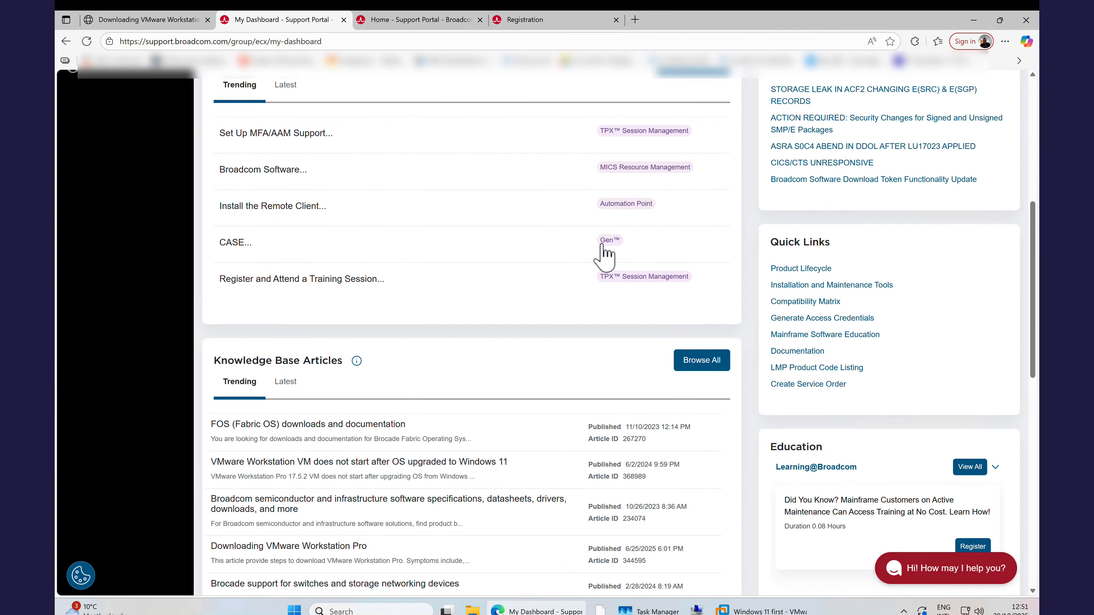
{"action": "scroll", "coordinate": [603, 254], "scroll_direction": "up", "scroll_amount": 9}
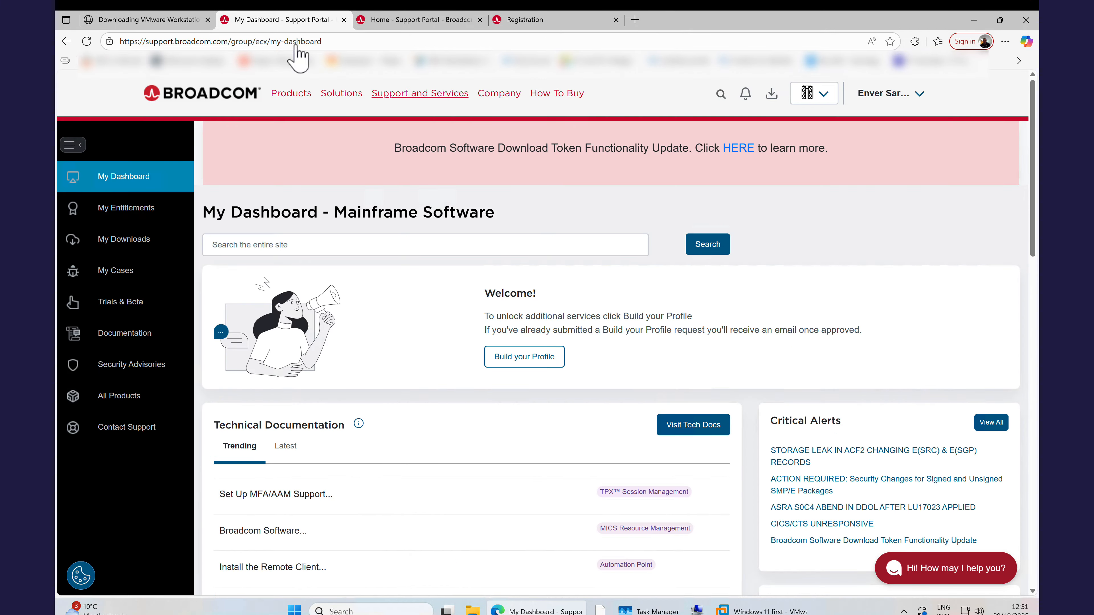
{"action": "left_click", "coordinate": [149, 21]}
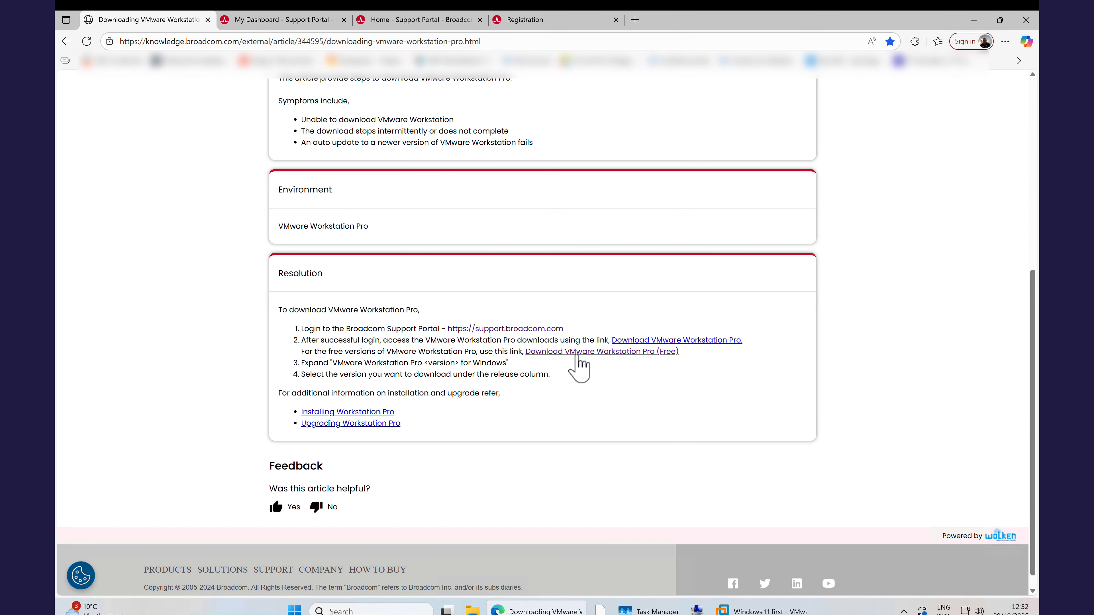
{"action": "left_click", "coordinate": [577, 352]}
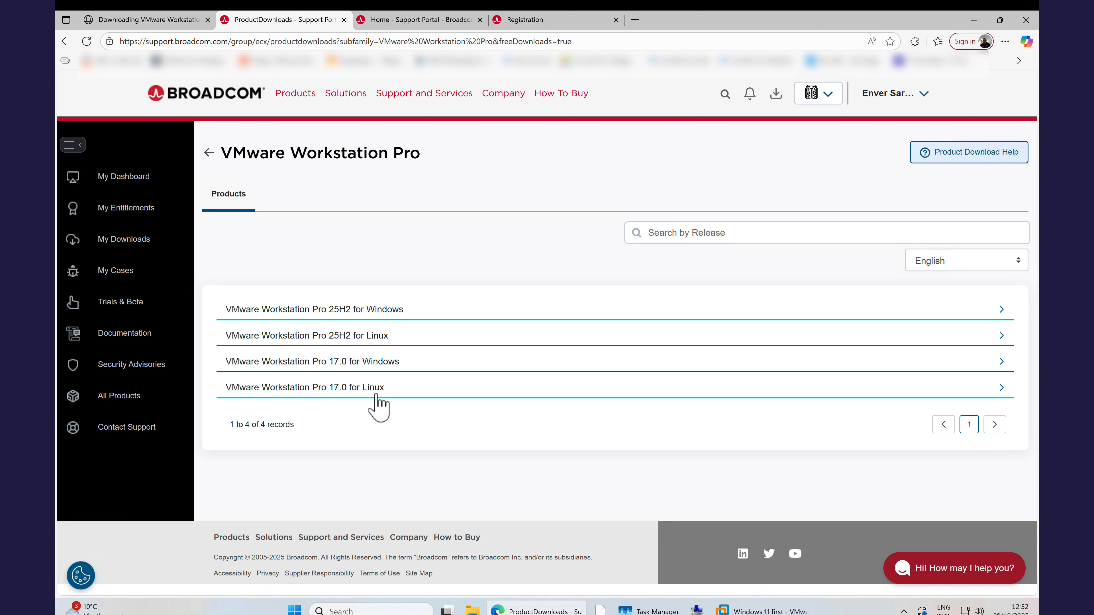
Download the installer for release 25H2 of VMware Workstation Pro for Windows.
{"action": "left_click", "coordinate": [368, 313]}
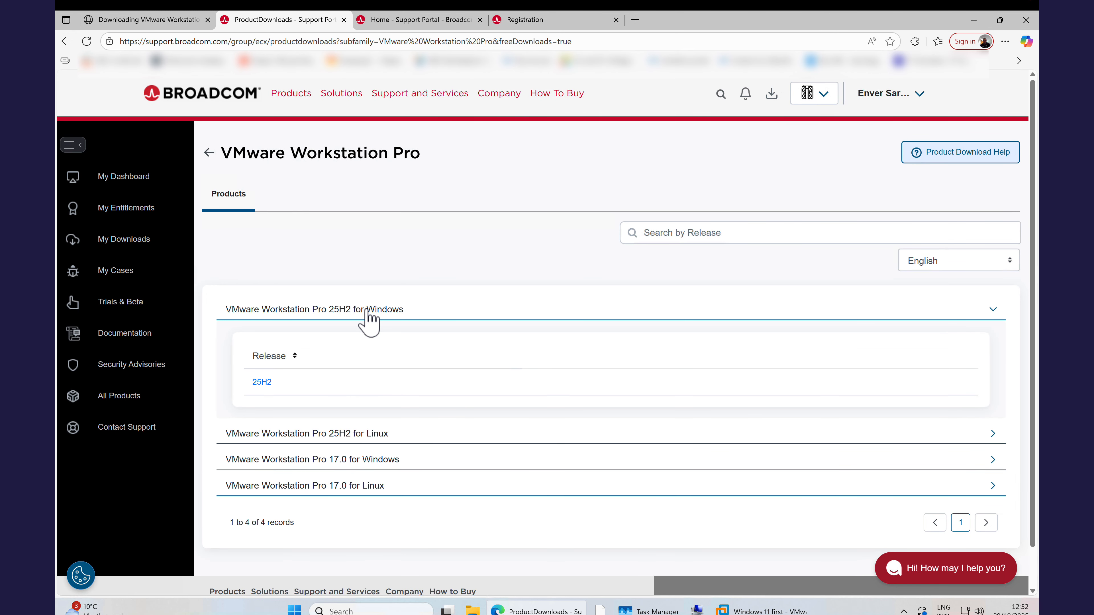
{"action": "left_click", "coordinate": [266, 383]}
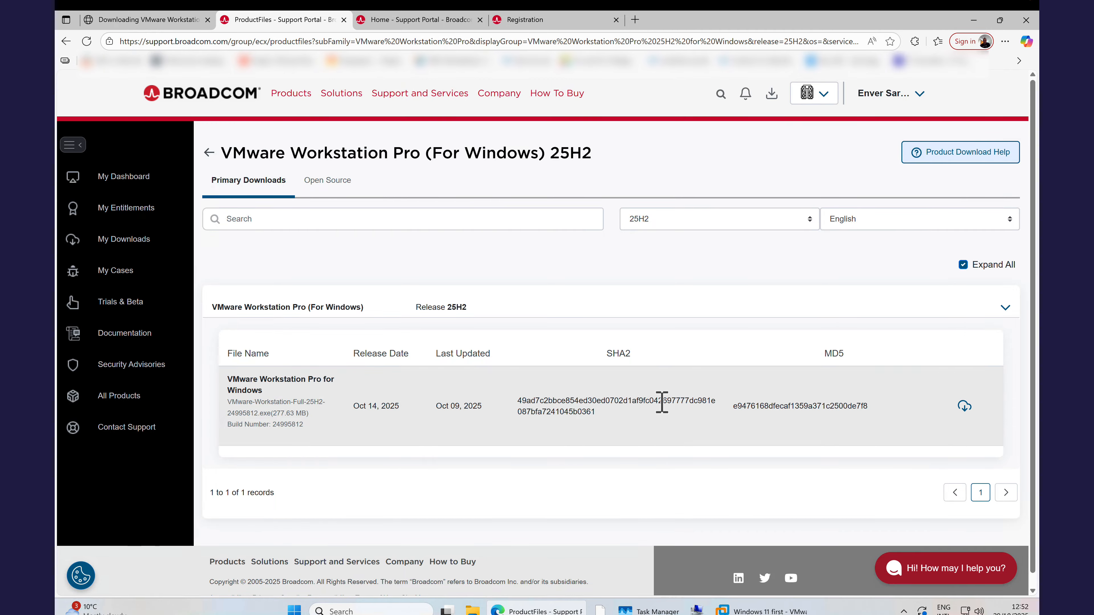
{"action": "left_click", "coordinate": [964, 407]}
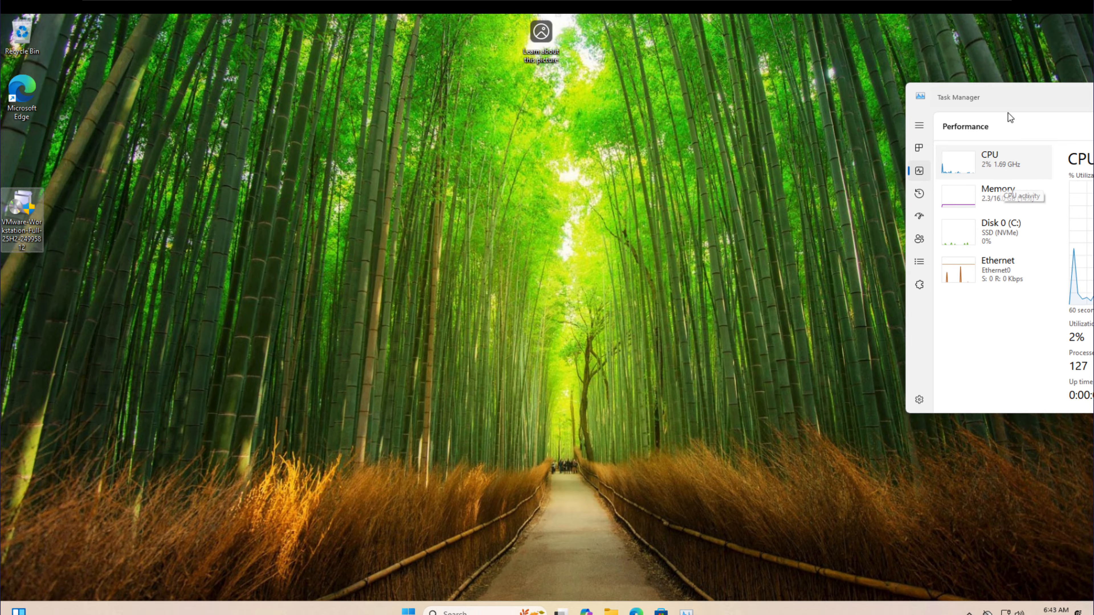
Examine the machine's CPU and memory performance in Task Manager and move its window aside.
{"action": "left_click_drag", "start_coordinate": [1013, 99], "coordinate": [731, 130]}
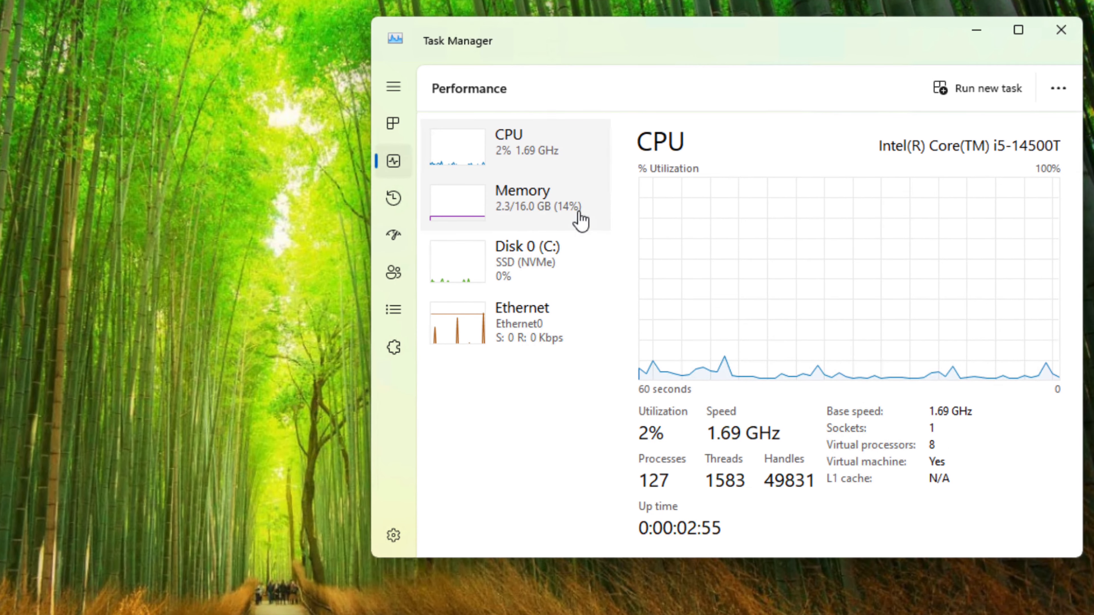
{"action": "left_click", "coordinate": [579, 213]}
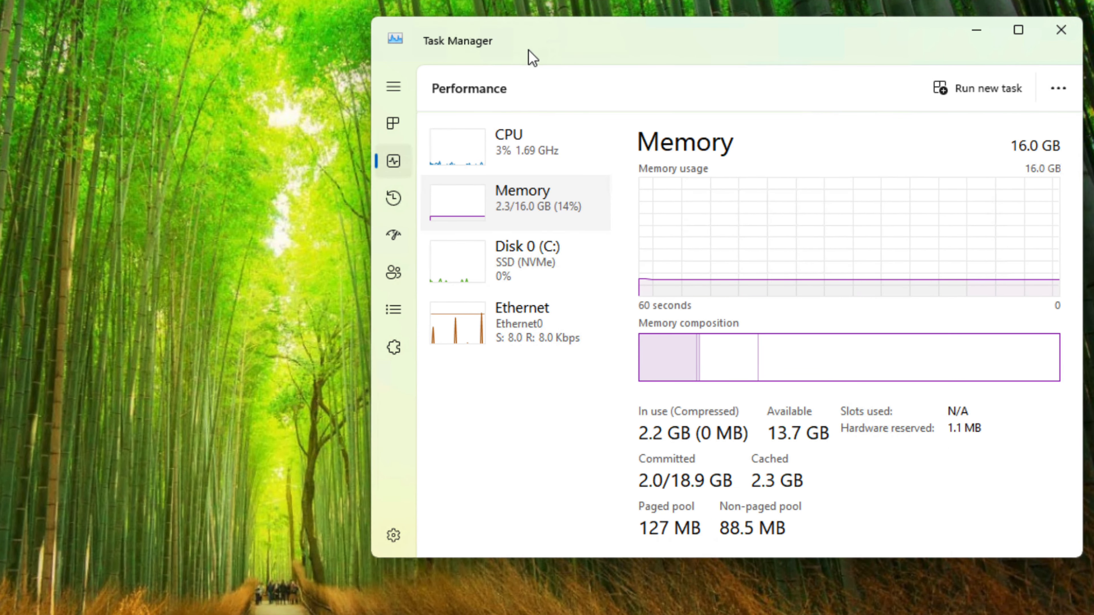
{"action": "left_click_drag", "start_coordinate": [528, 49], "coordinate": [954, 58]}
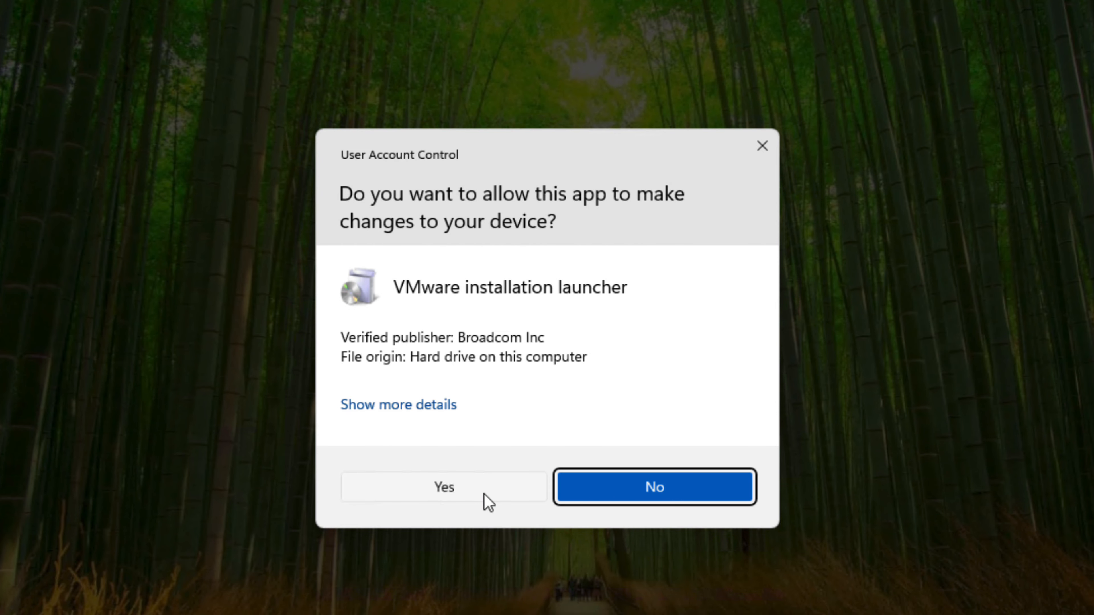
Show the User Account Control details for the VMware installation launcher and allow it to make changes.
{"action": "left_click", "coordinate": [437, 409]}
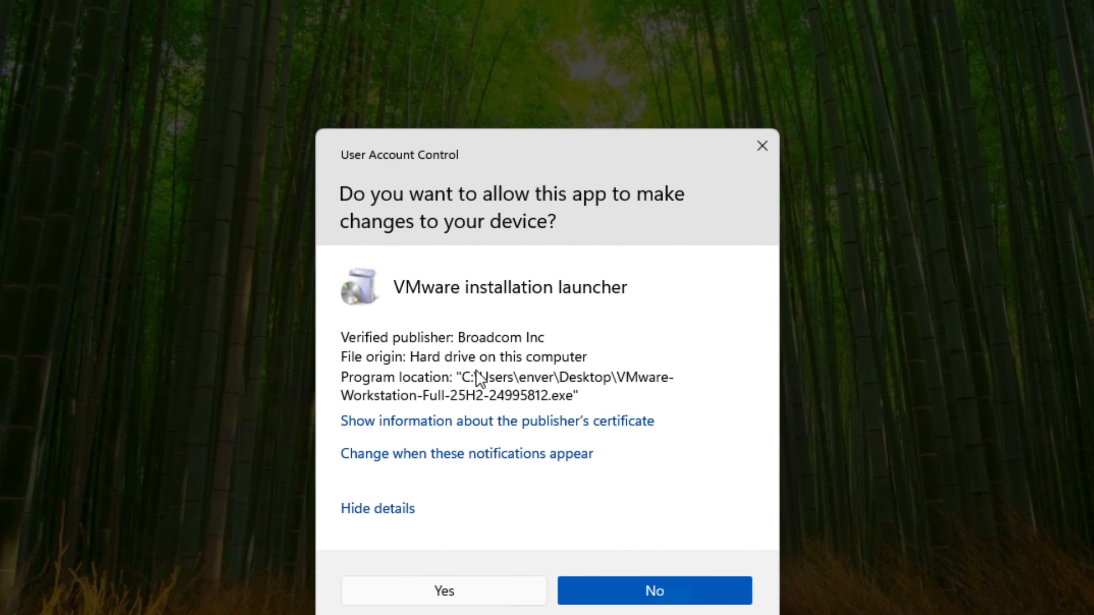
{"action": "left_click_drag", "start_coordinate": [522, 141], "coordinate": [474, 80]}
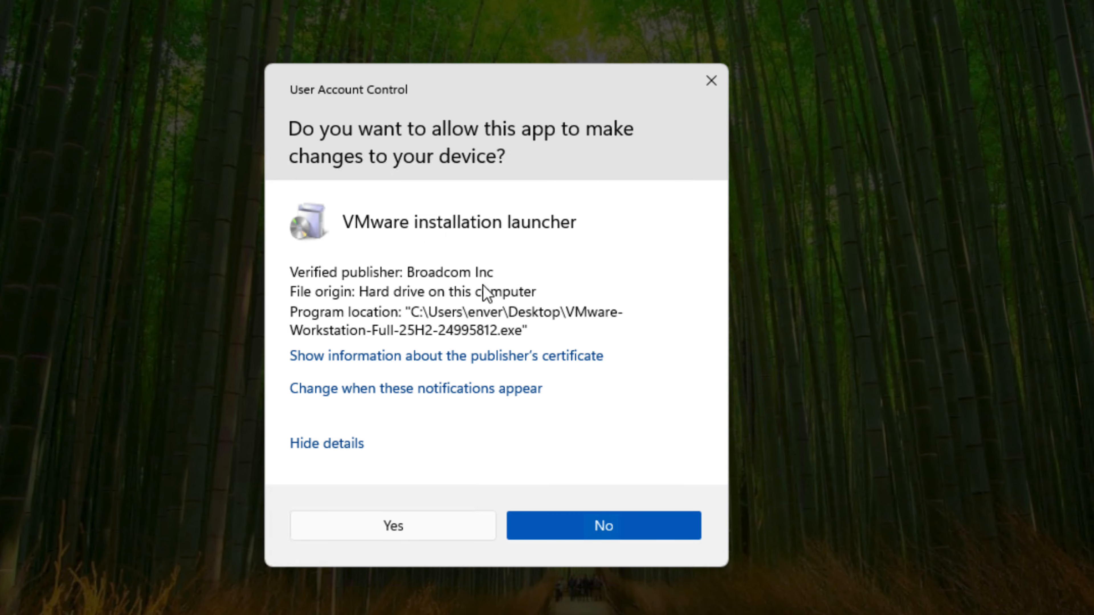
{"action": "left_click", "coordinate": [423, 515]}
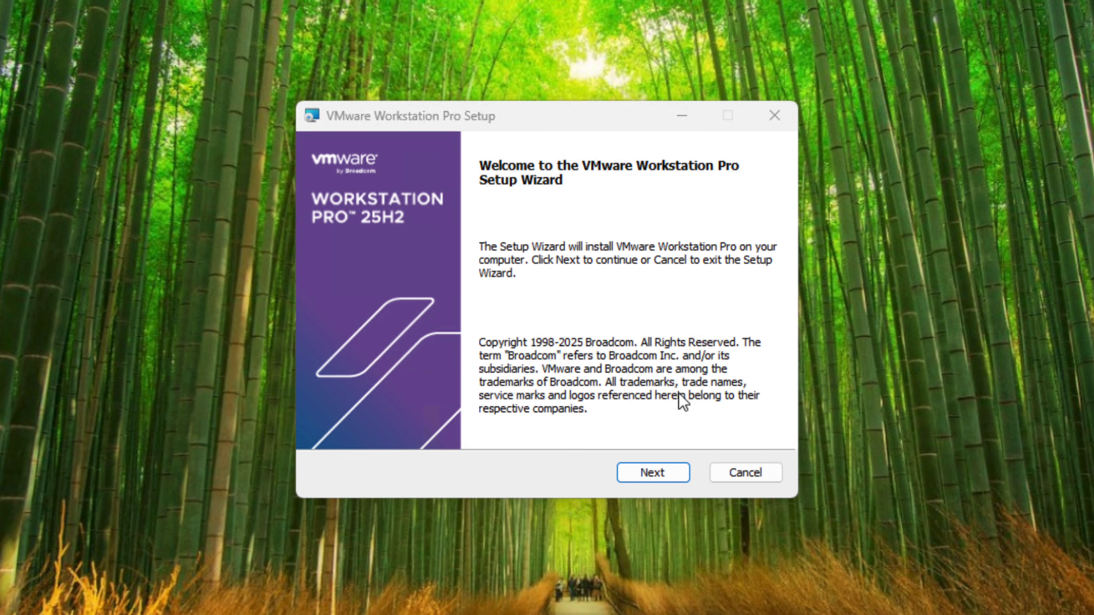
Start the VMware Workstation Pro setup wizard and accept the End-User License Agreement.
{"action": "left_click", "coordinate": [653, 474]}
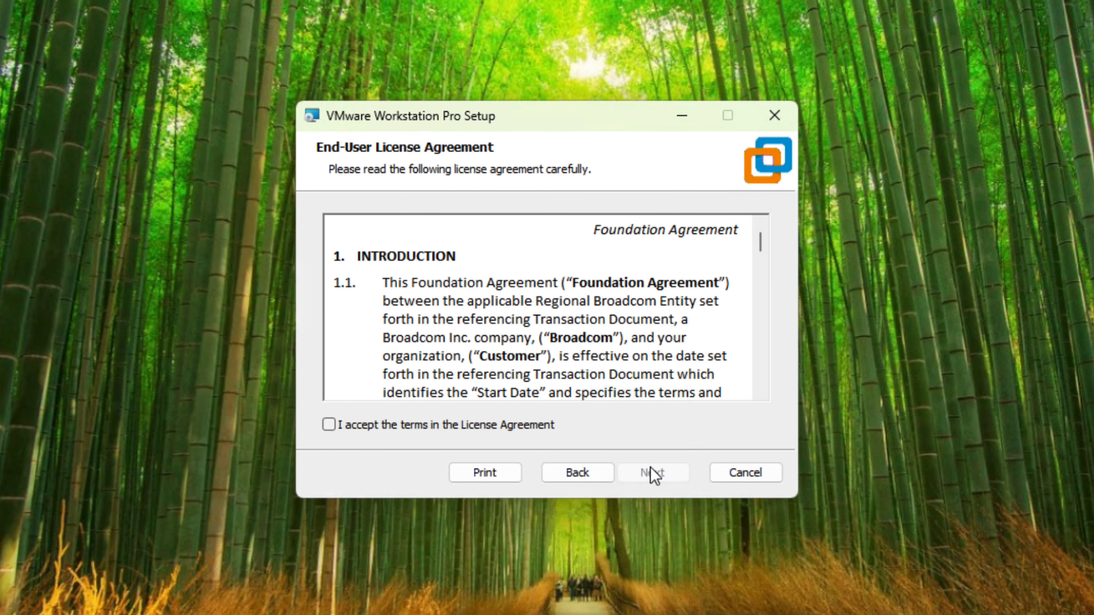
{"action": "left_click", "coordinate": [367, 430]}
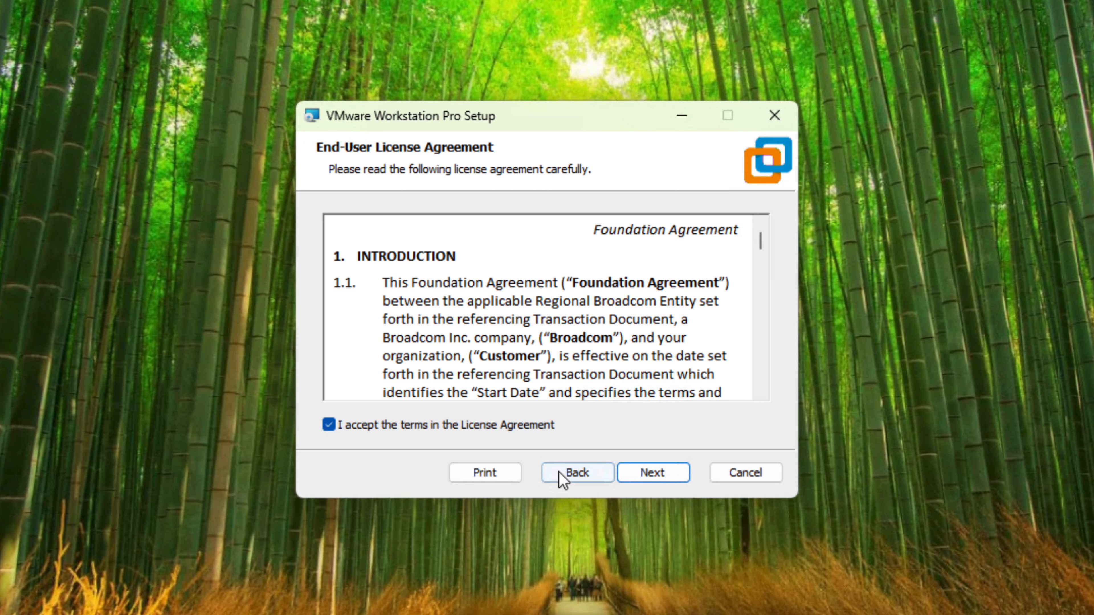
{"action": "left_click", "coordinate": [639, 473]}
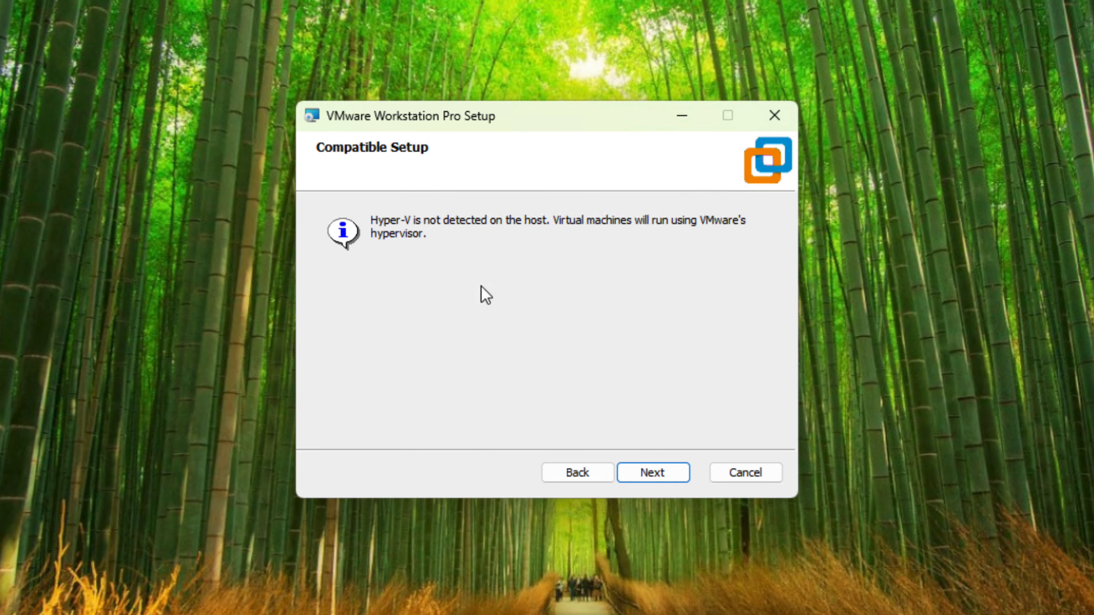
Continue past the Hyper-V compatibility information and keep the default installation folder C:\Program Files (x86)\VMware\VMware Workstation\.
{"action": "left_click_drag", "start_coordinate": [524, 126], "coordinate": [488, 110]}
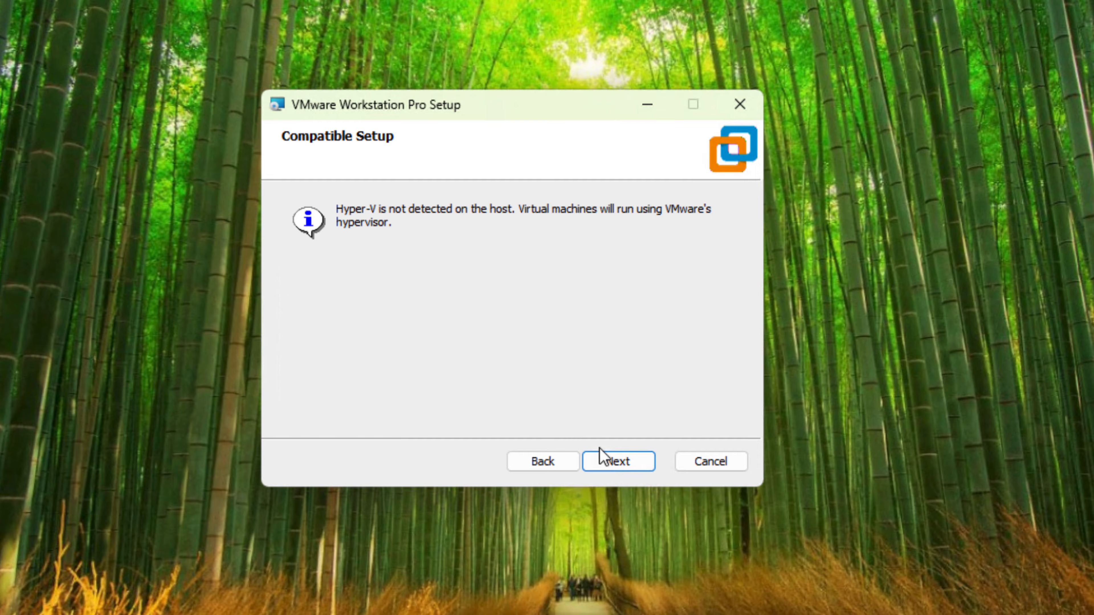
{"action": "left_click", "coordinate": [619, 465]}
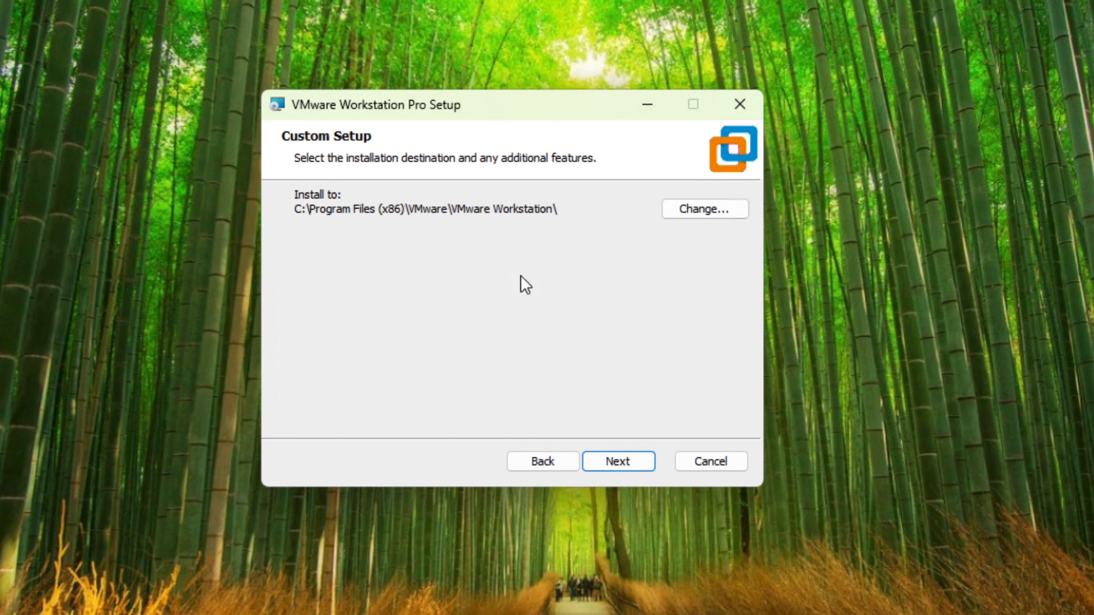
{"action": "left_click", "coordinate": [628, 465]}
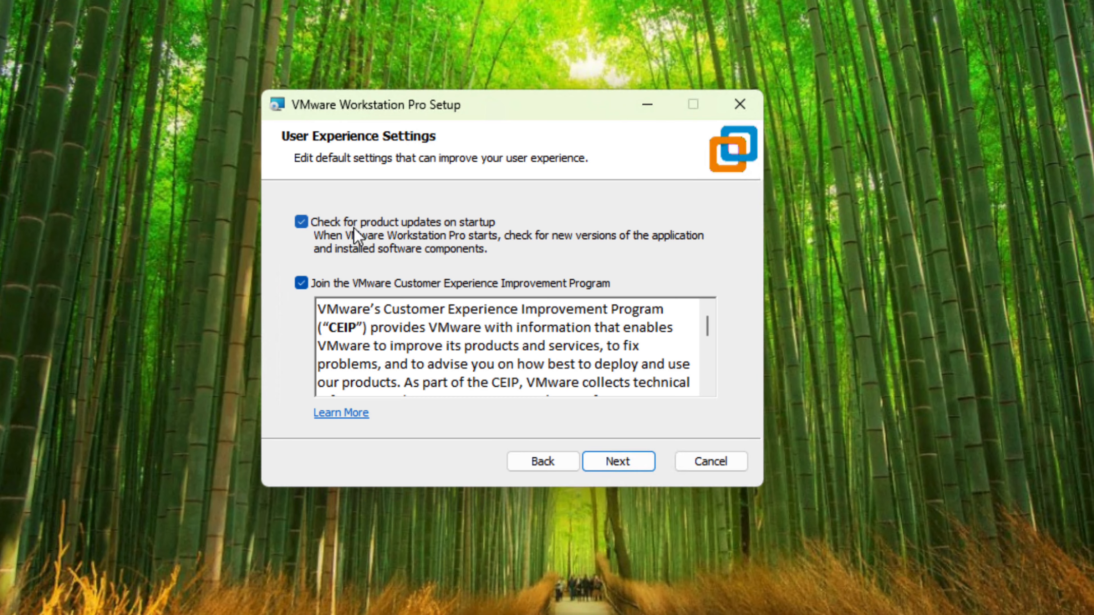
Turn off product update checks on startup and opt out of the VMware Customer Experience Improvement Program.
{"action": "left_click", "coordinate": [308, 227]}
{"action": "left_click", "coordinate": [307, 285]}
{"action": "left_click", "coordinate": [629, 468]}
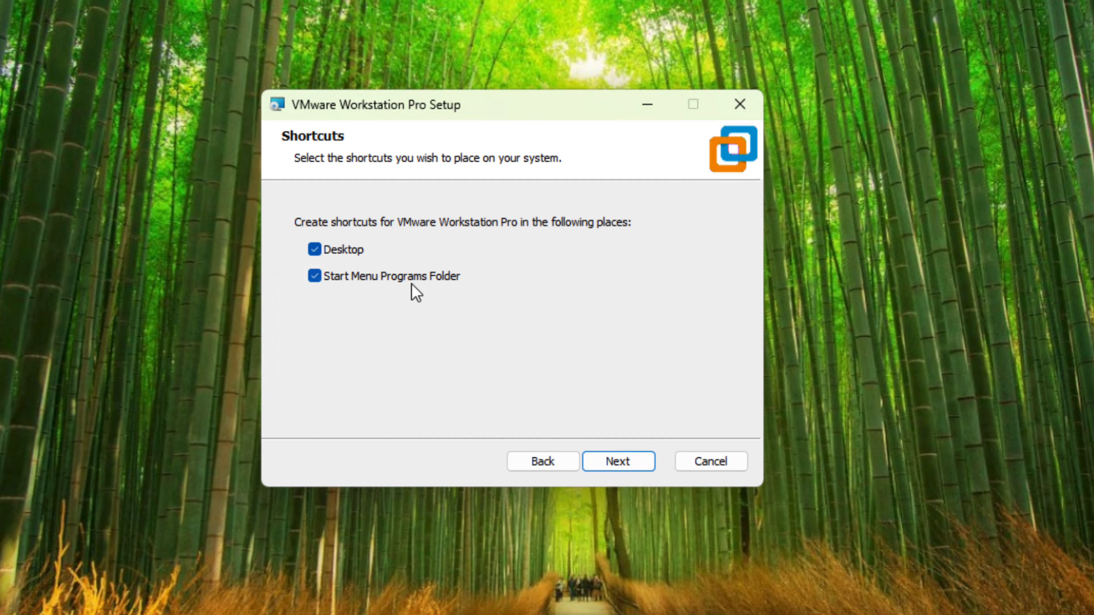
Keep both the Desktop and Start Menu Programs Folder shortcuts and install VMware Workstation Pro.
{"action": "left_click", "coordinate": [618, 458]}
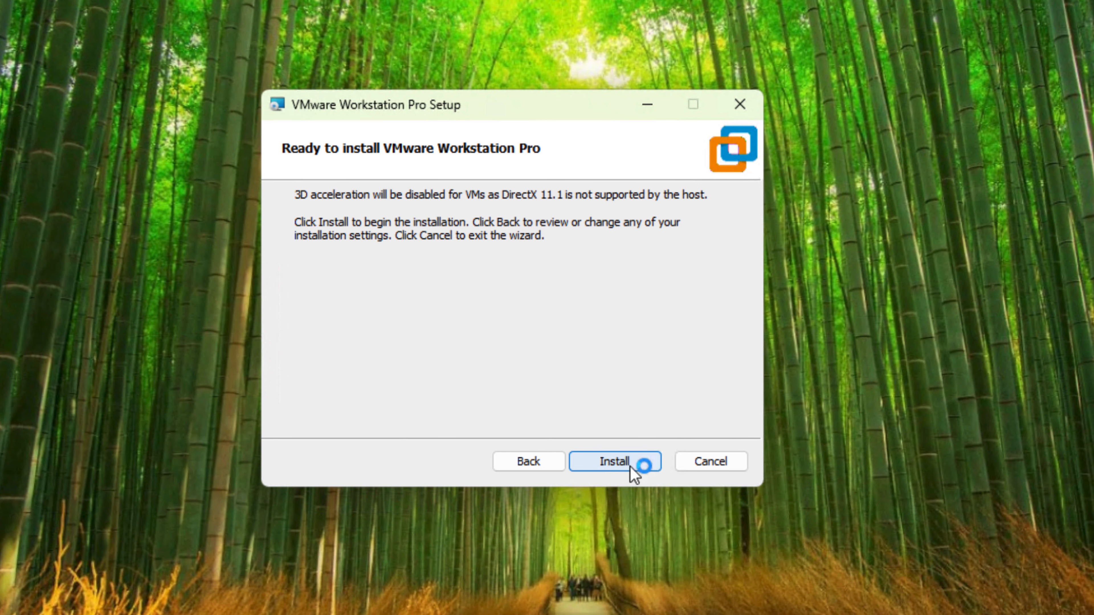
{"action": "left_click", "coordinate": [615, 462]}
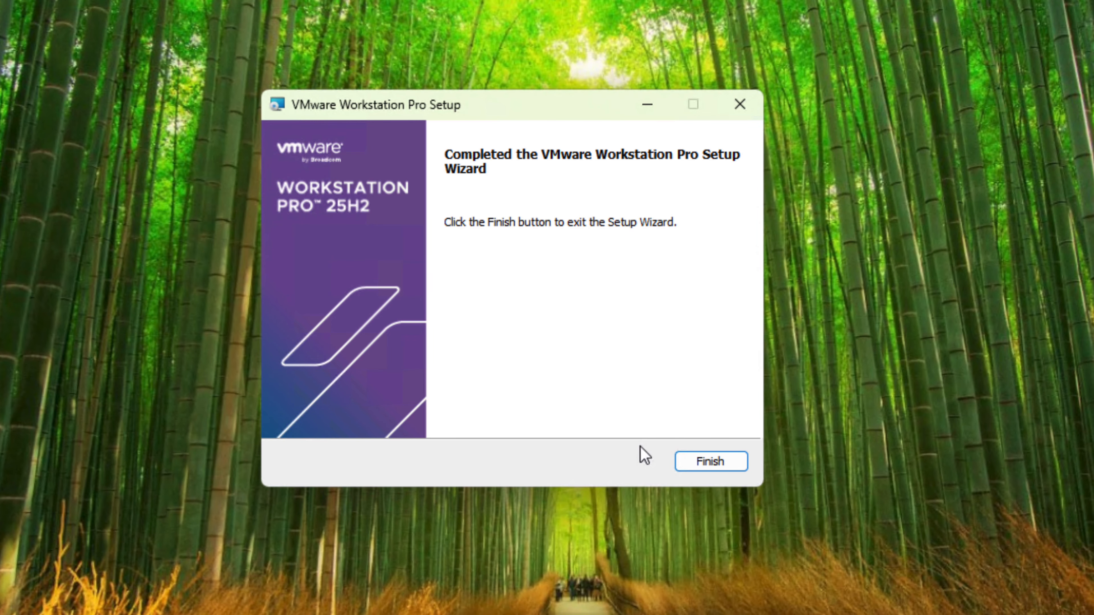
Exit the completed setup wizard and delete the VMware installer file from the desktop.
{"action": "left_click", "coordinate": [735, 462]}
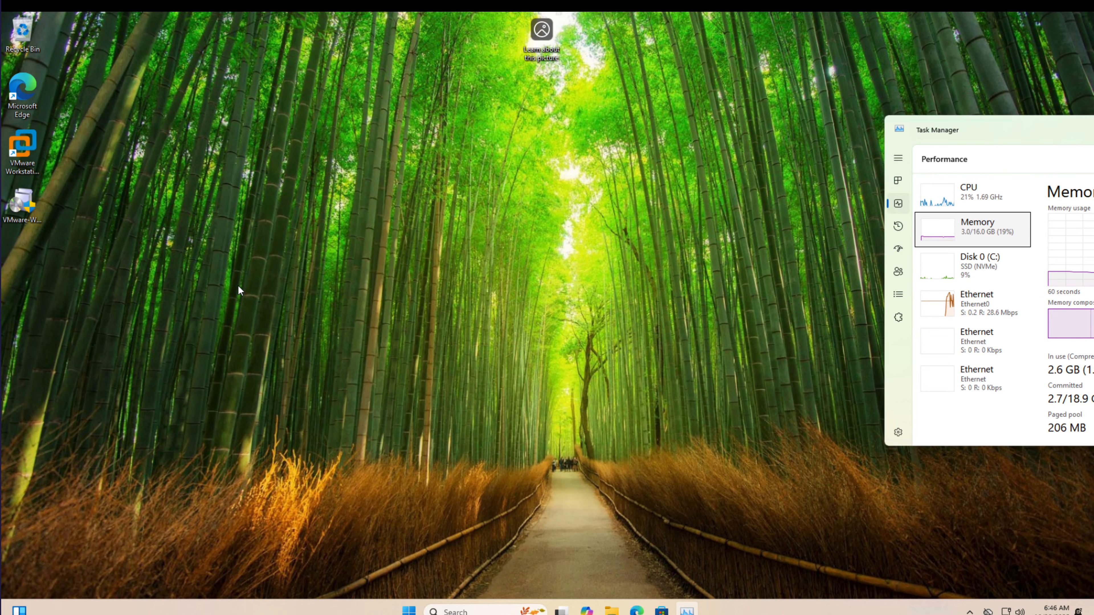
{"action": "left_click", "coordinate": [20, 144]}
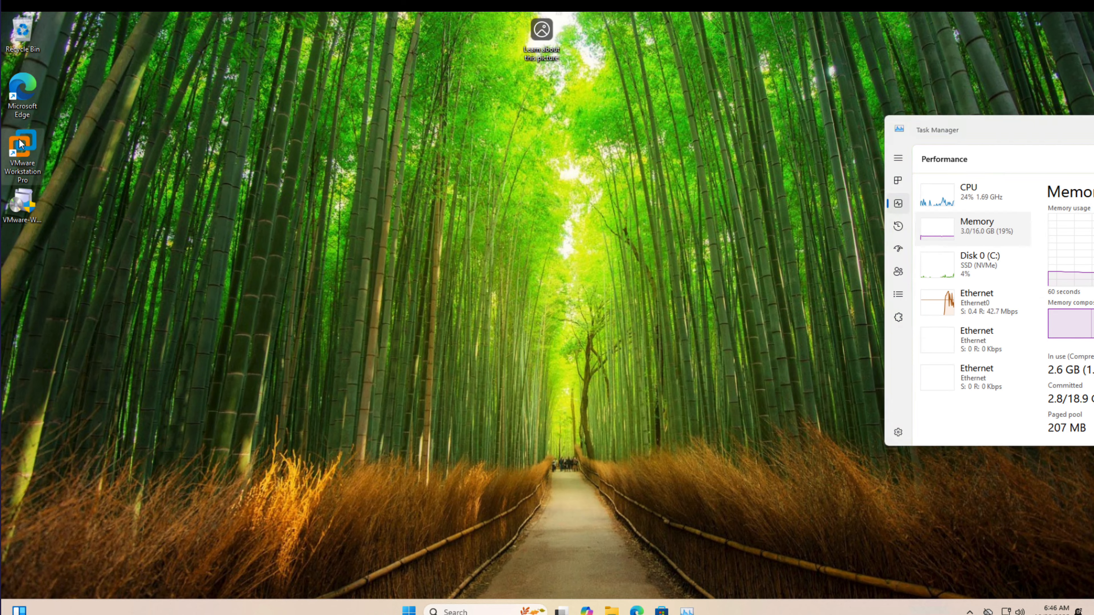
{"action": "left_click", "coordinate": [20, 209]}
{"action": "right_click", "coordinate": [20, 210]}
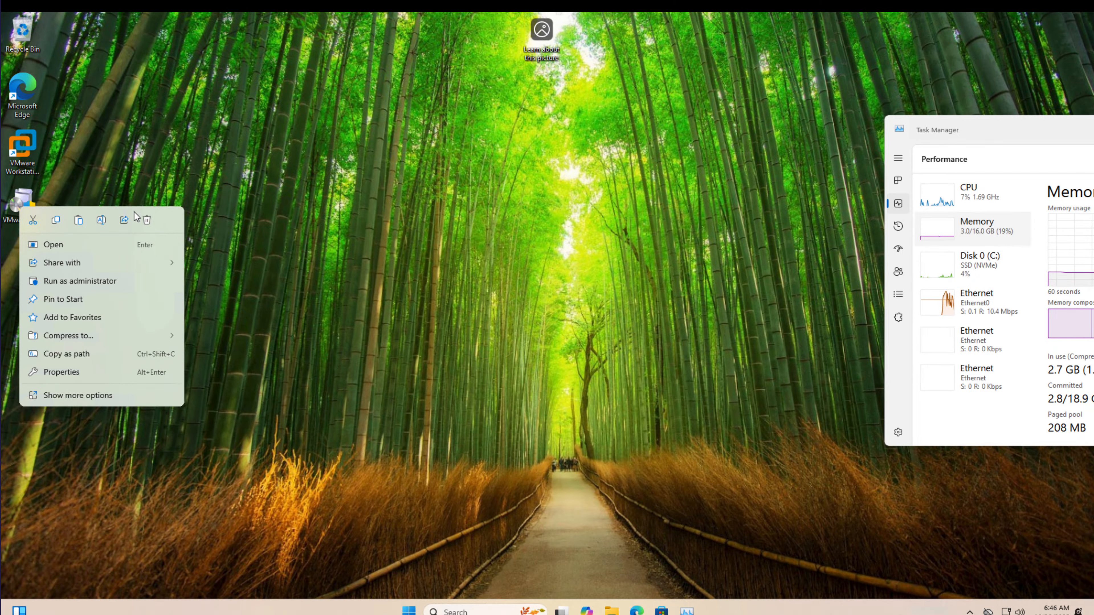
{"action": "left_click", "coordinate": [148, 219]}
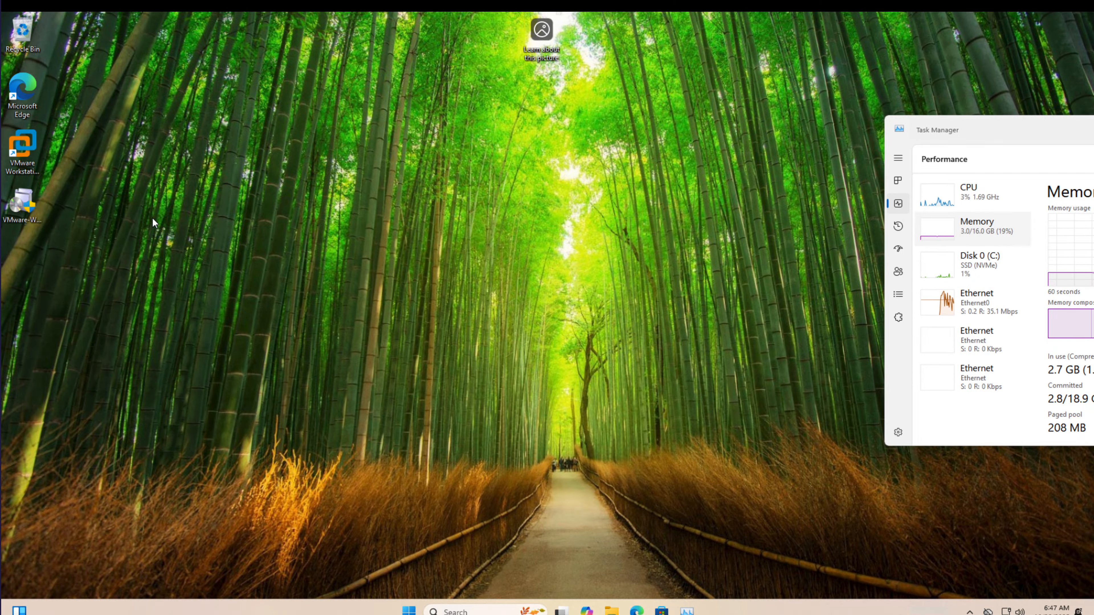
Launch VMware Workstation Pro from its desktop shortcut and maximize its window.
{"action": "left_click", "coordinate": [26, 147]}
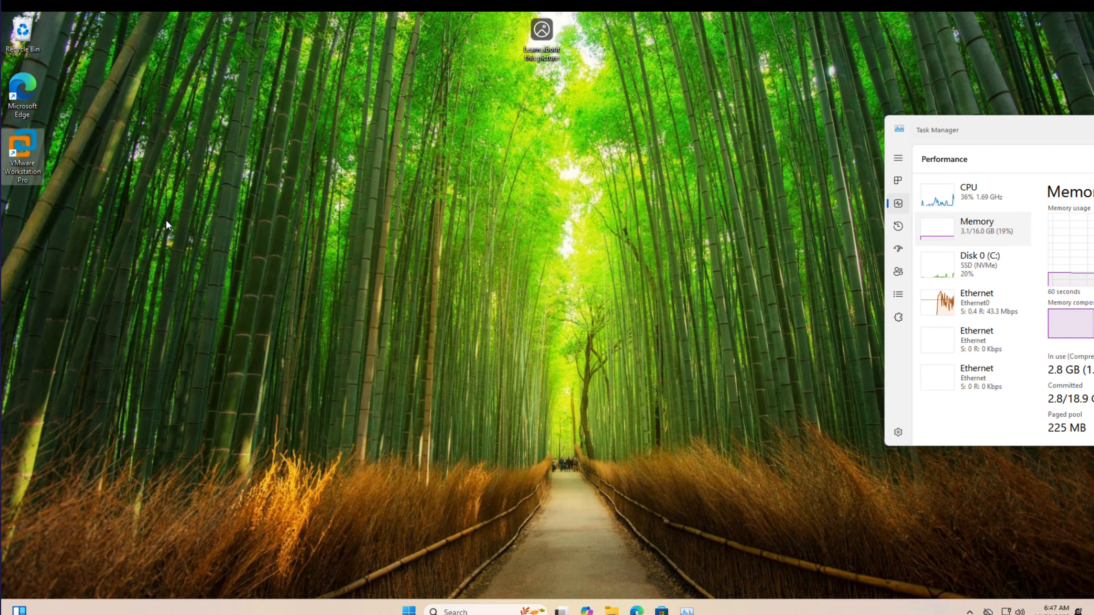
{"action": "key", "text": "Return"}
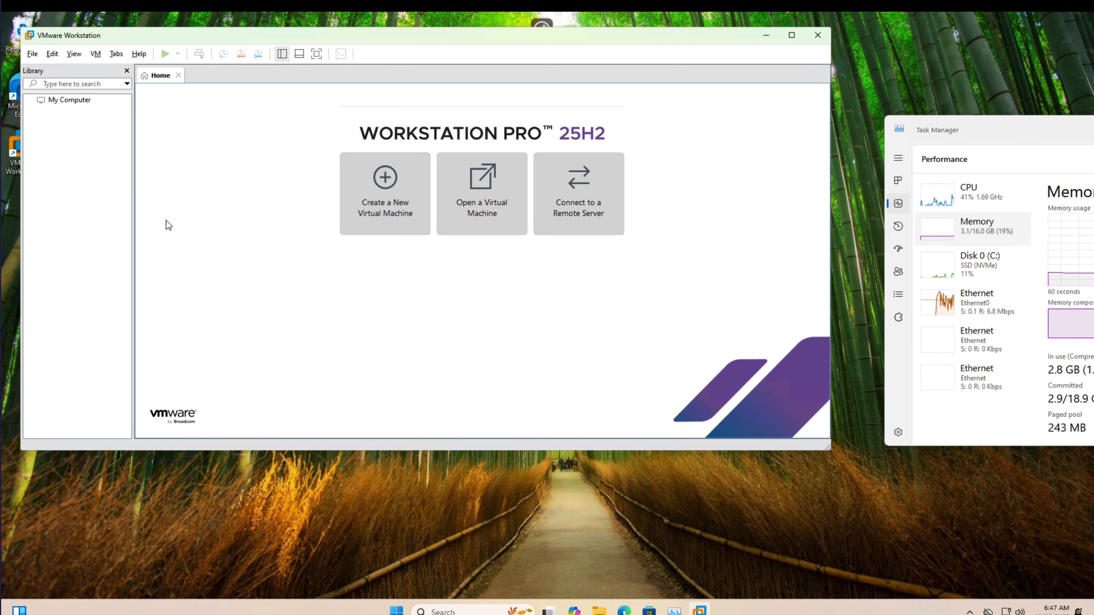
{"action": "key", "text": "super+Up"}
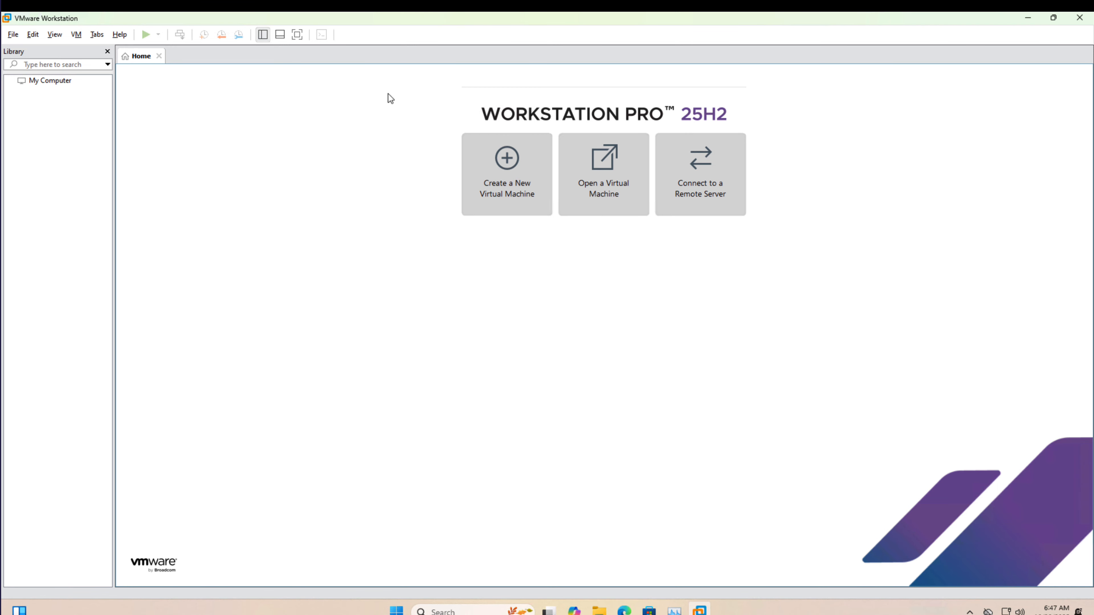
View the connection details in the Software Updates dialog and close it.
{"action": "left_click", "coordinate": [115, 34]}
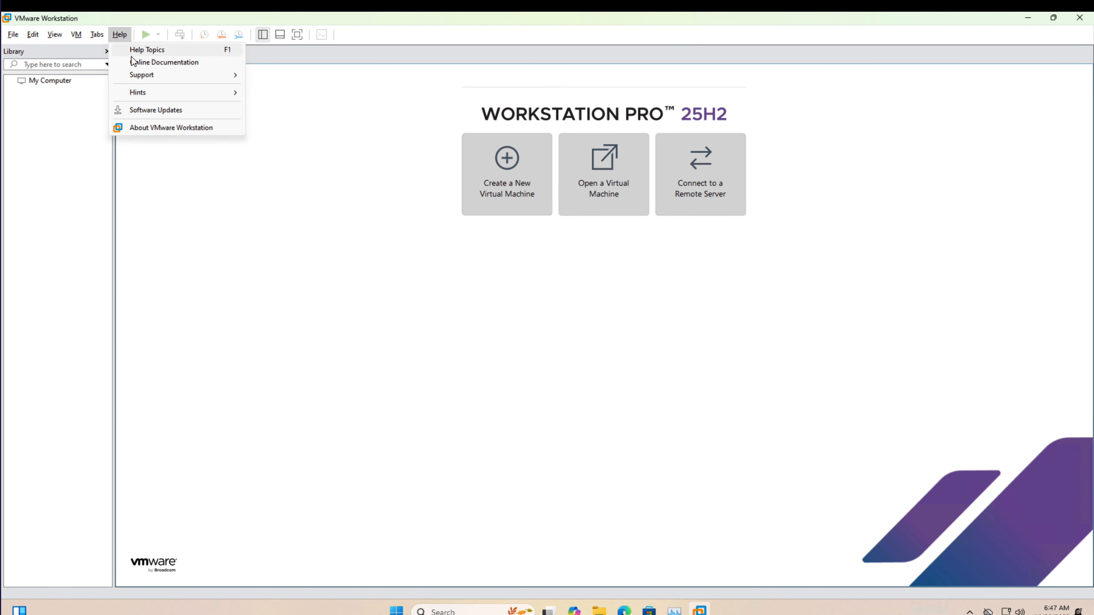
{"action": "left_click", "coordinate": [149, 112]}
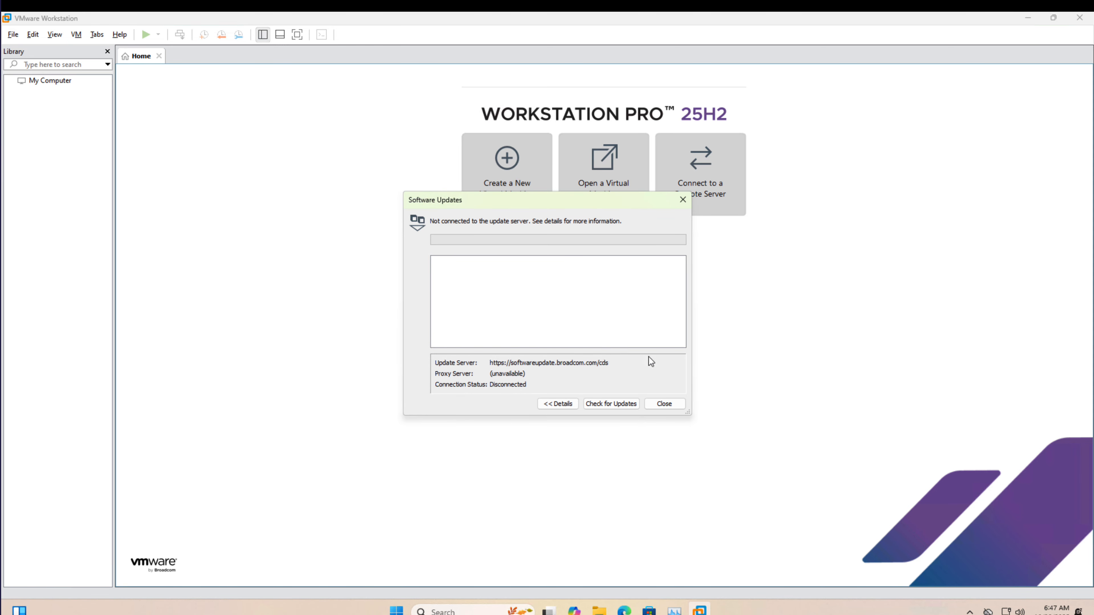
{"action": "left_click", "coordinate": [669, 402]}
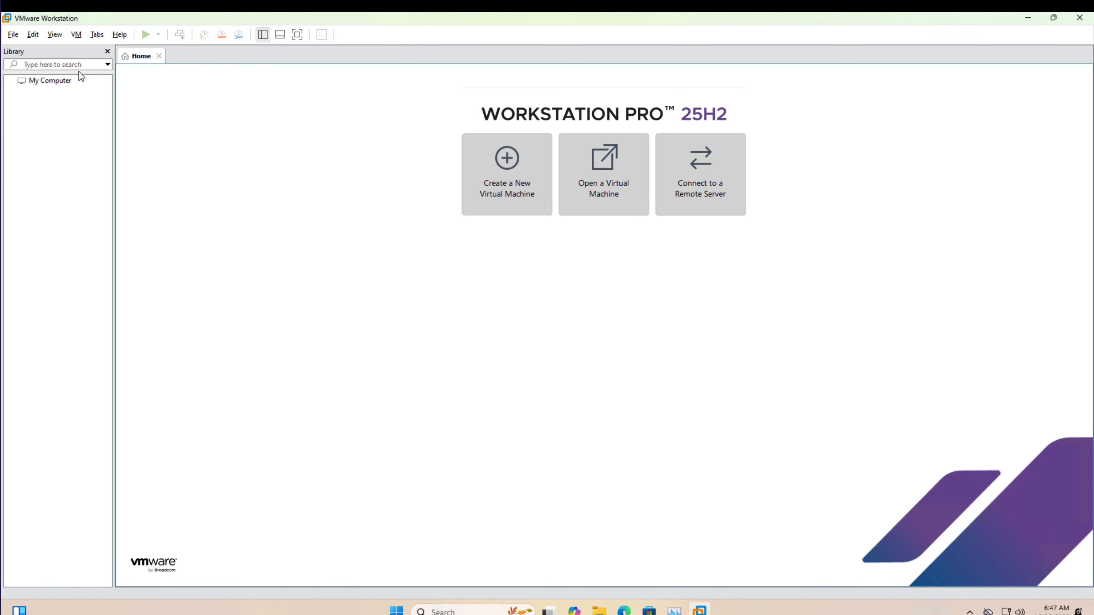
{"action": "left_click", "coordinate": [38, 118]}
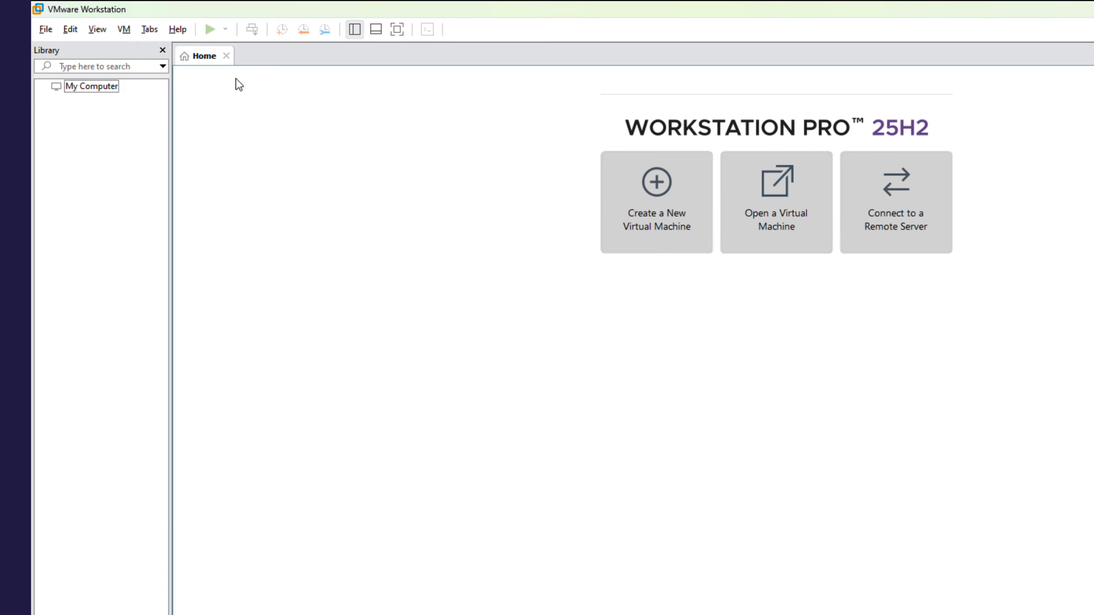
Begin creating a new virtual machine with the Custom (advanced) configuration.
{"action": "left_click", "coordinate": [52, 30]}
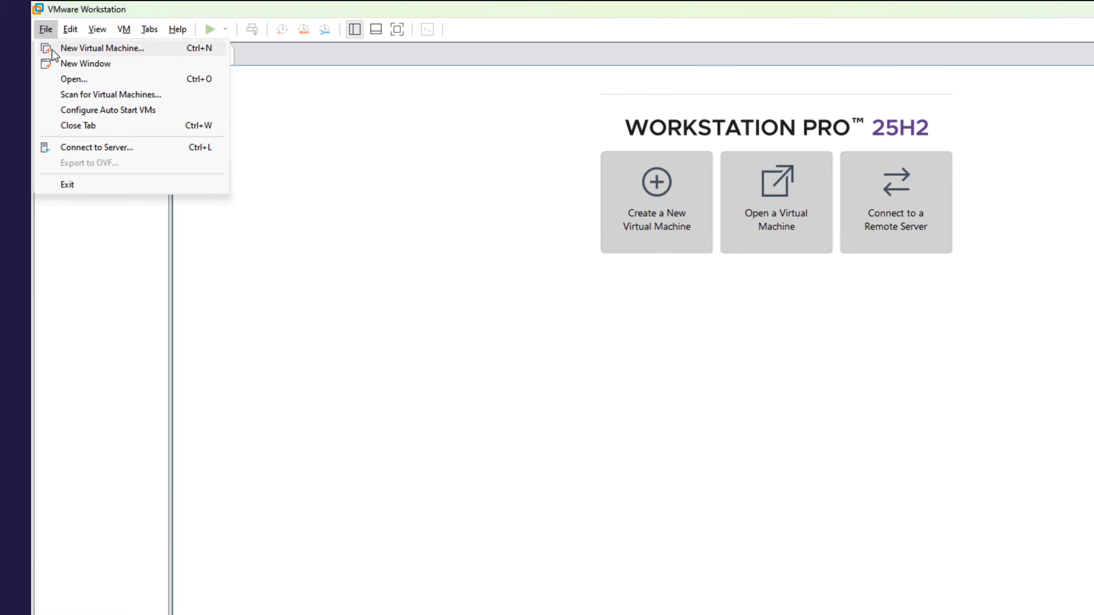
{"action": "left_click", "coordinate": [55, 49]}
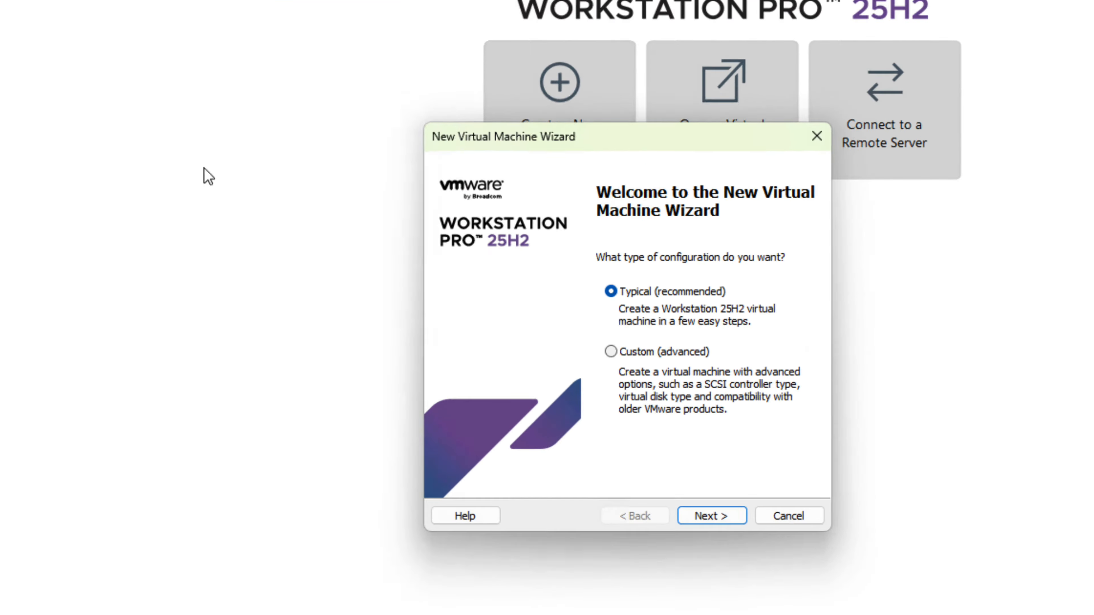
{"action": "left_click", "coordinate": [564, 334]}
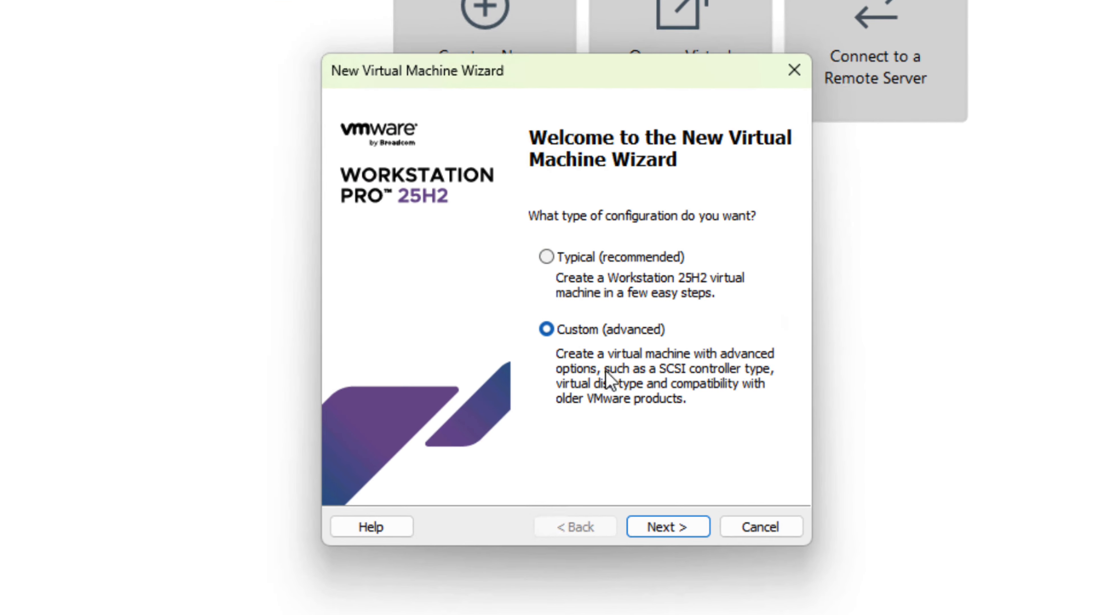
{"action": "left_click", "coordinate": [679, 526]}
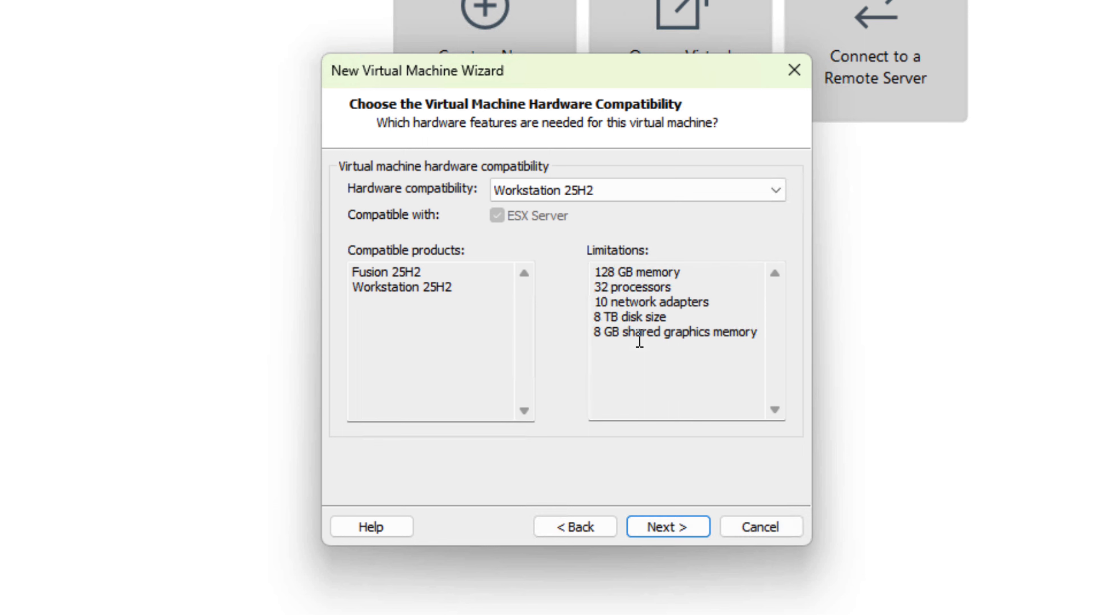
Review the hardware compatibility versions and continue with Workstation 25H2.
{"action": "left_click", "coordinate": [602, 198]}
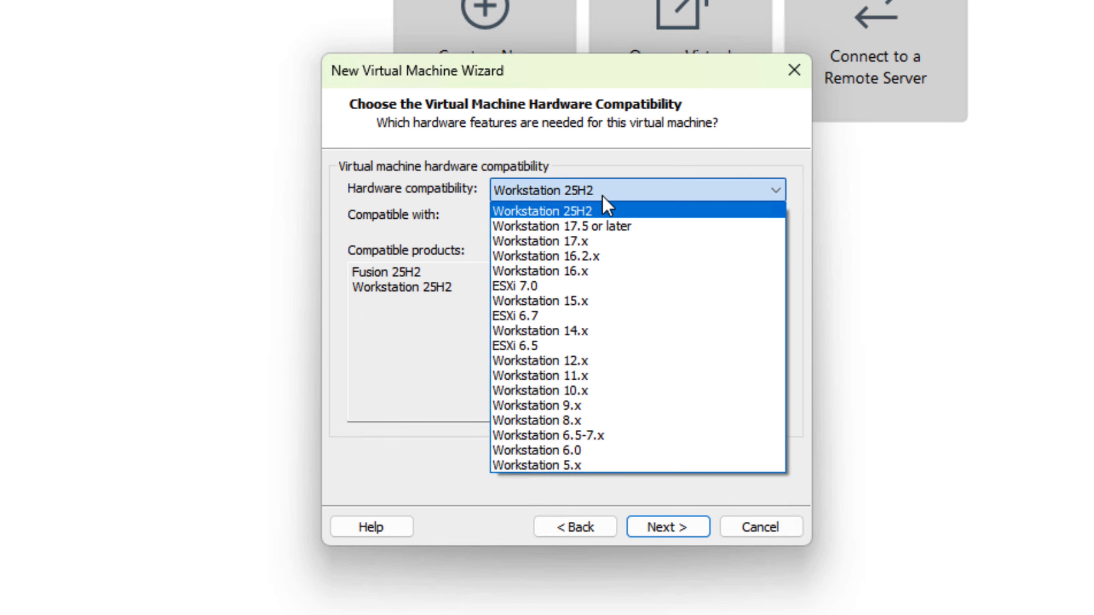
{"action": "left_click", "coordinate": [603, 197]}
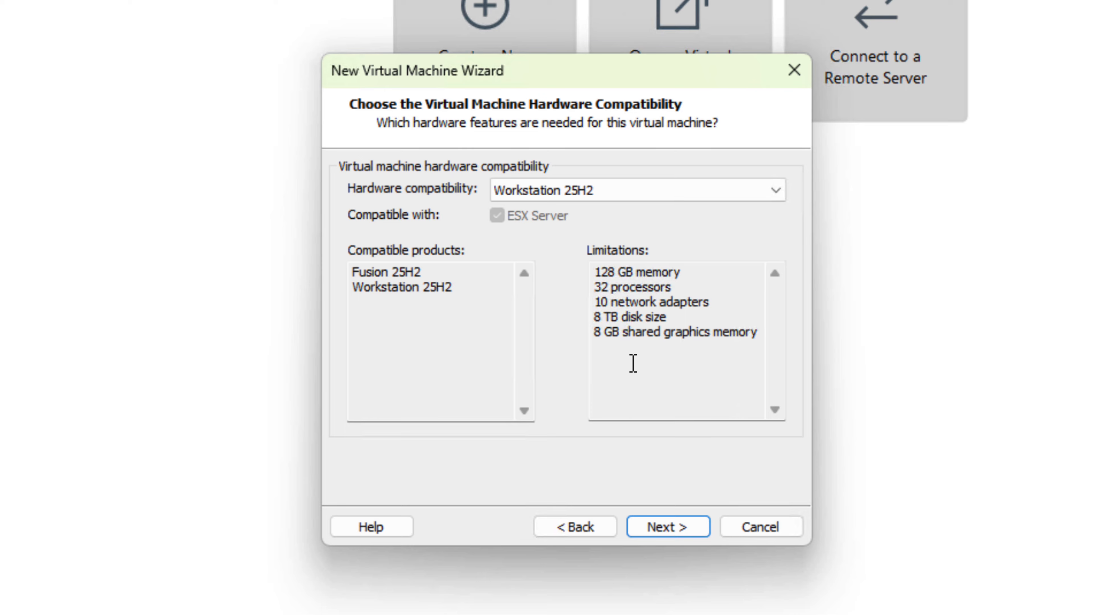
{"action": "left_click", "coordinate": [676, 526]}
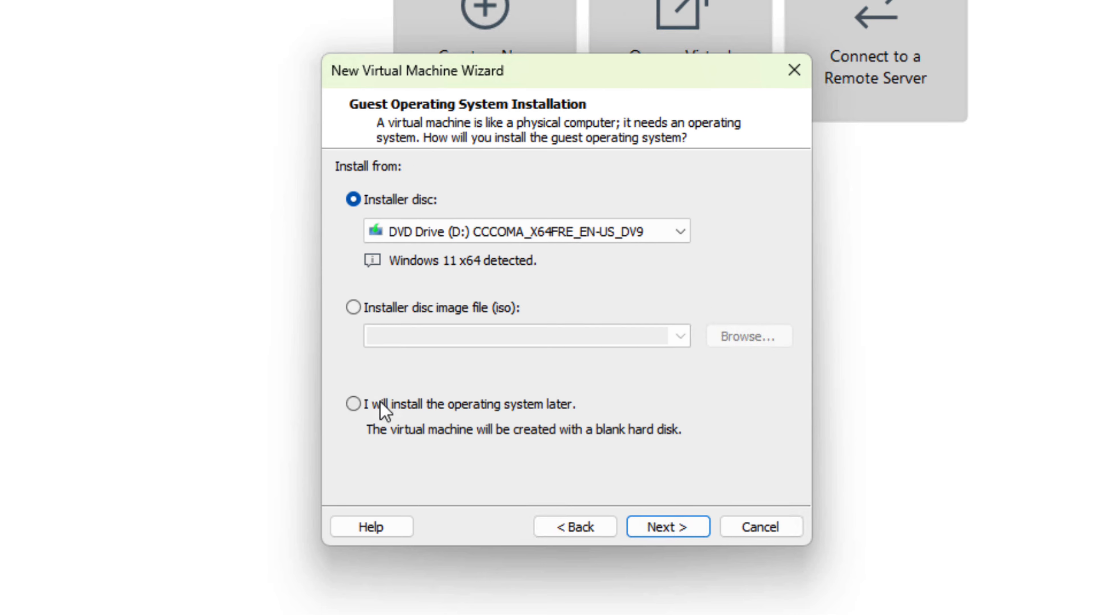
Choose a blank hard disk without an installer, and keep Microsoft Windows with version Windows 11 x64 as the guest operating system.
{"action": "left_click", "coordinate": [363, 404]}
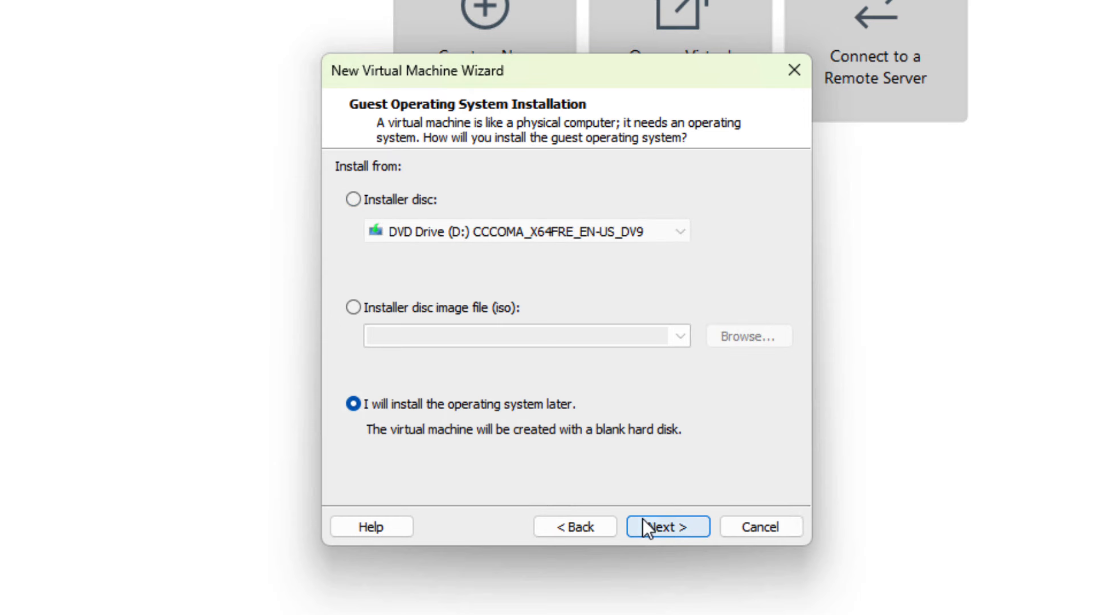
{"action": "left_click", "coordinate": [650, 526]}
{"action": "left_click", "coordinate": [601, 320]}
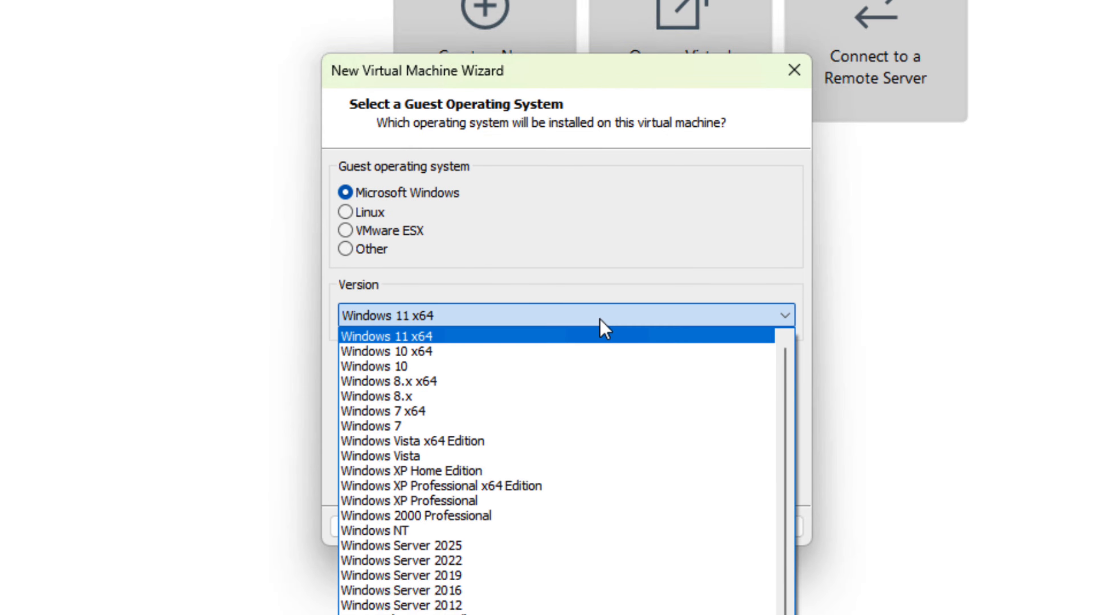
{"action": "left_click", "coordinate": [600, 321]}
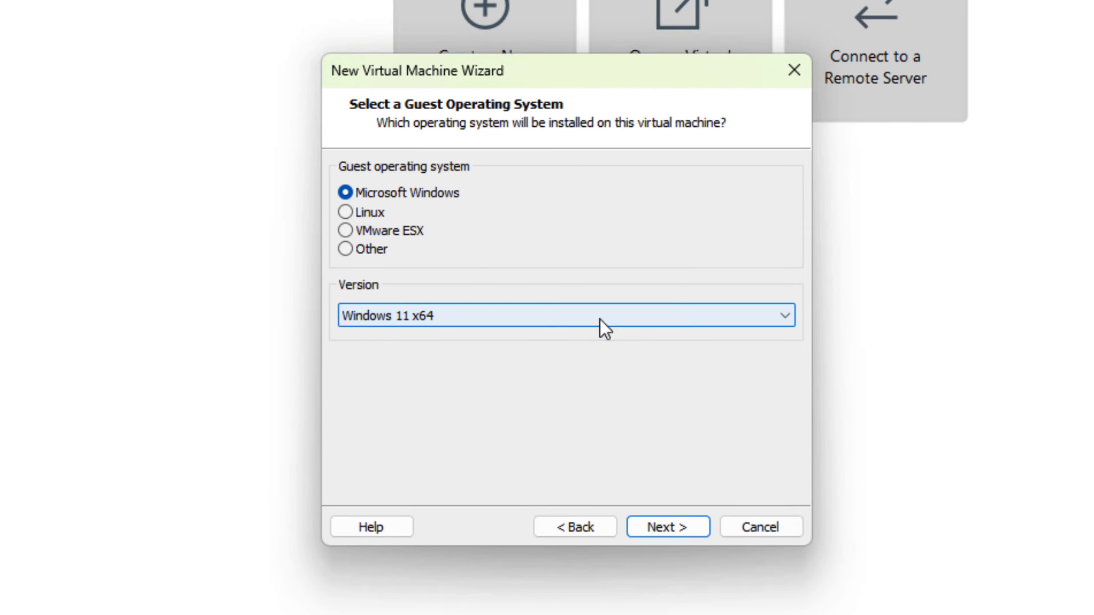
{"action": "left_click", "coordinate": [697, 530]}
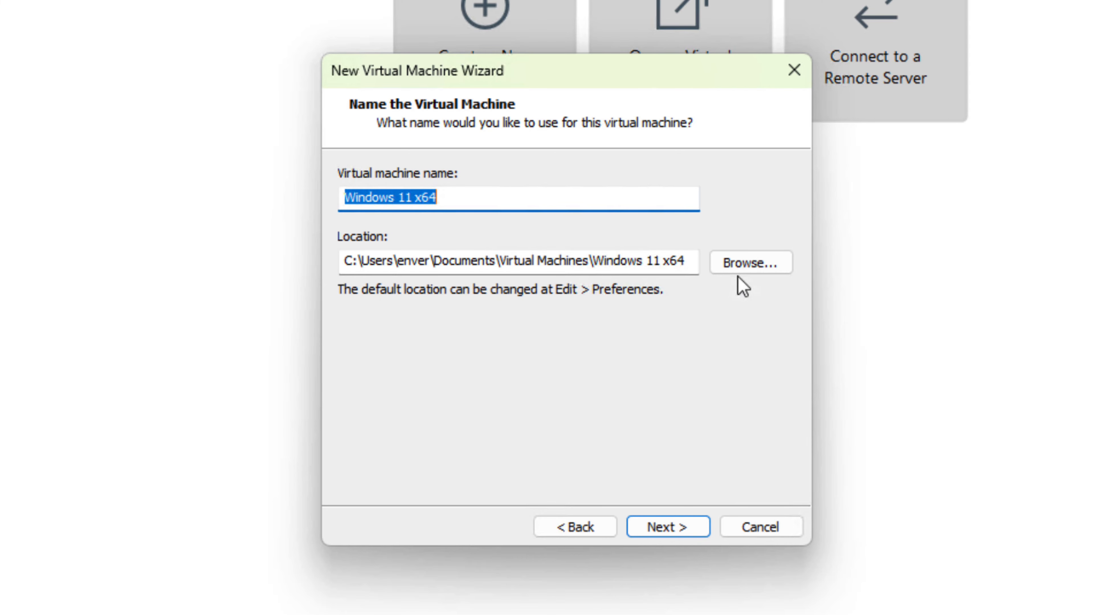
Browse for the virtual machine's location and create a new folder on the Desktop.
{"action": "left_click", "coordinate": [739, 259]}
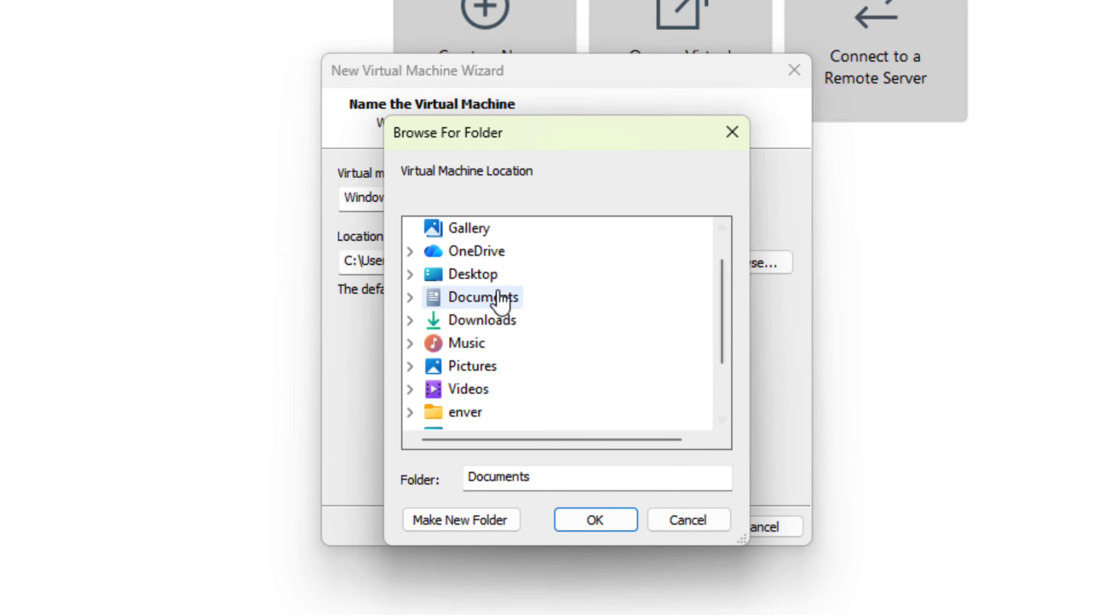
{"action": "left_click", "coordinate": [483, 275]}
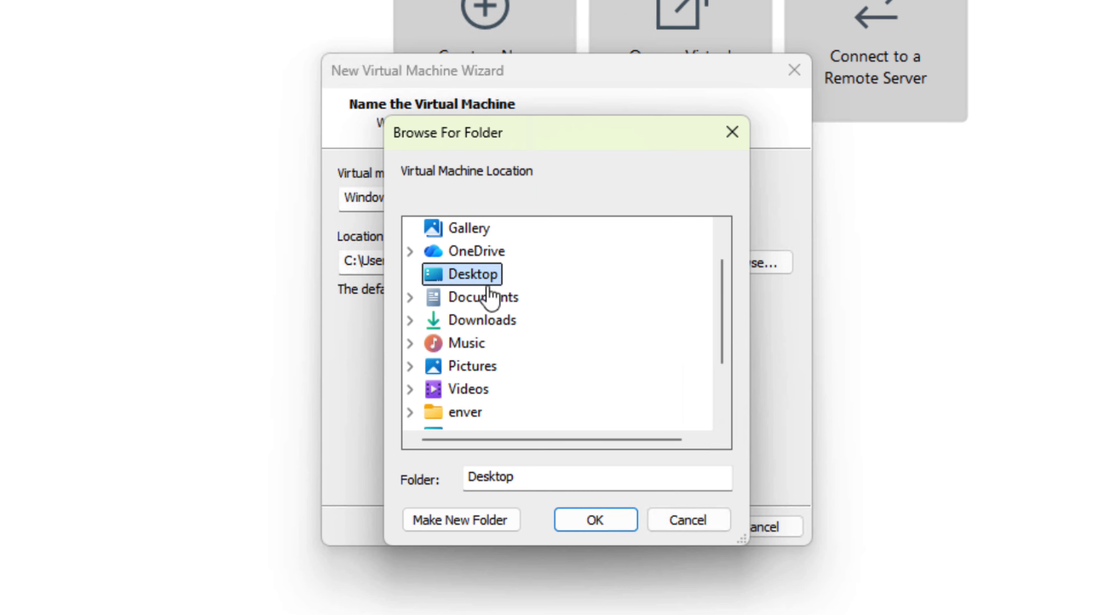
{"action": "left_click", "coordinate": [477, 517]}
{"action": "key", "text": "v"}
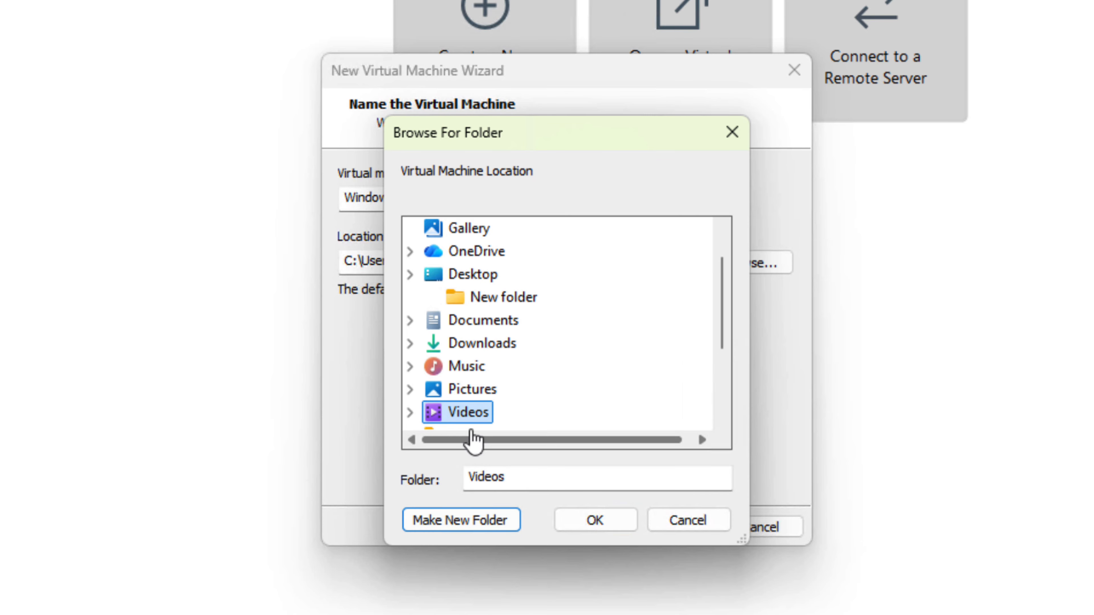
Rename the new folder under Desktop as "VMs folder".
{"action": "left_click", "coordinate": [507, 303]}
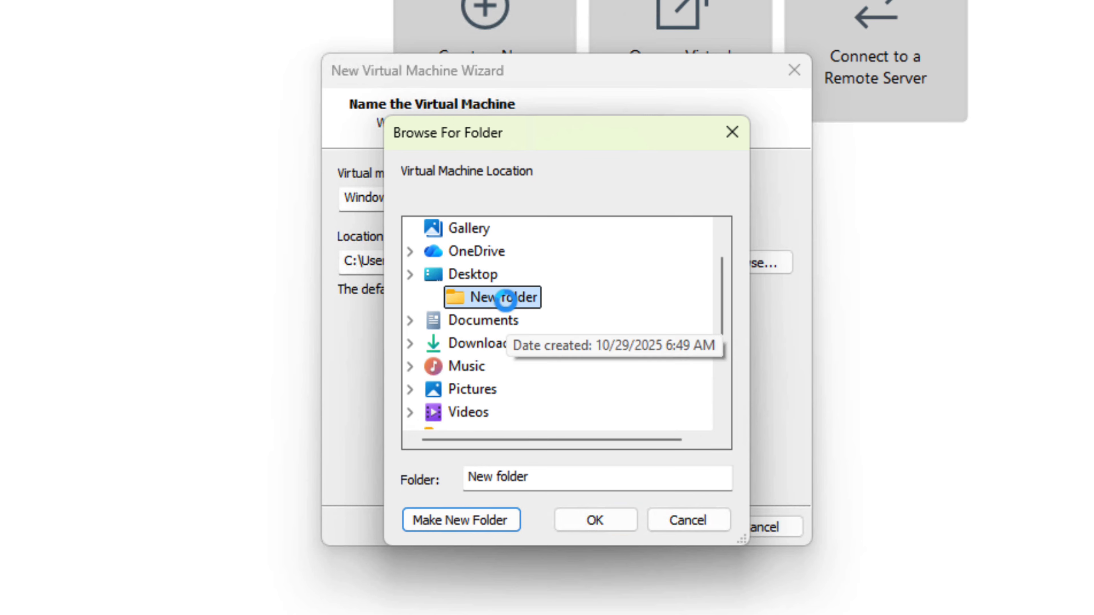
{"action": "right_click", "coordinate": [508, 303]}
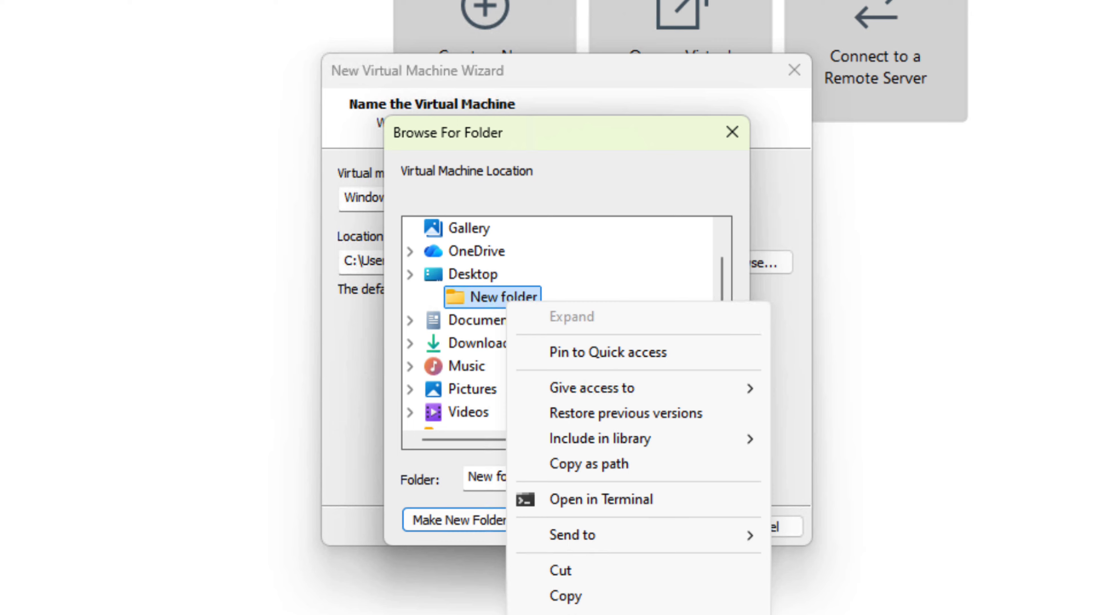
{"action": "left_click", "coordinate": [569, 614]}
{"action": "type", "text": "VM folder"}
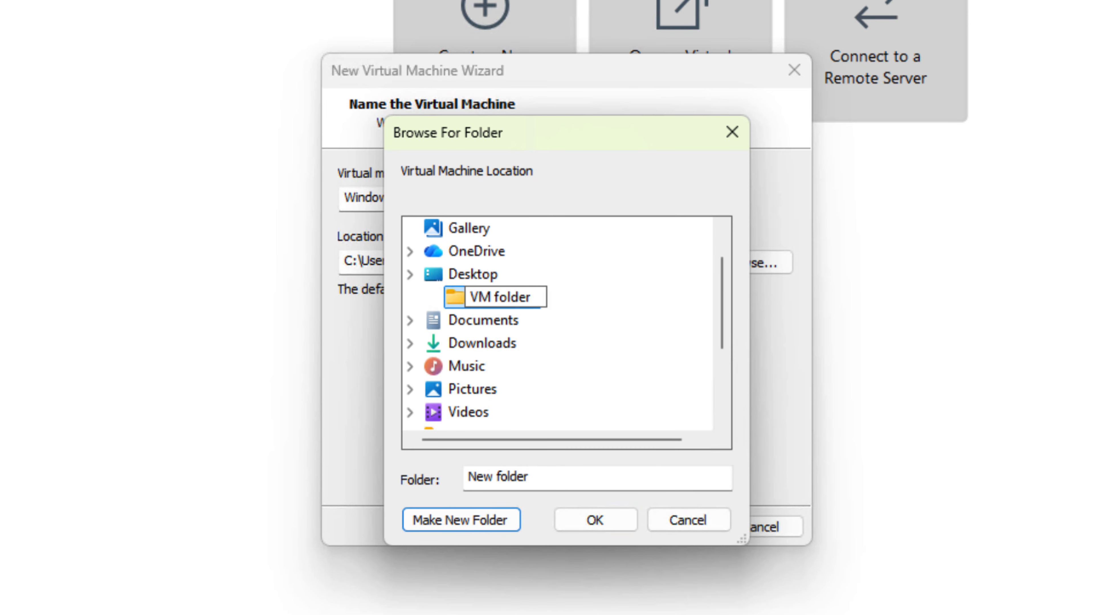
{"action": "key", "text": "Left"}
{"action": "key", "text": "Left"}
{"action": "key", "text": "Left"}
{"action": "key", "text": "Left"}
{"action": "key", "text": "Left"}
{"action": "key", "text": "Left"}
{"action": "key", "text": "Left"}
{"action": "type", "text": "s"}
{"action": "key", "text": "Return"}
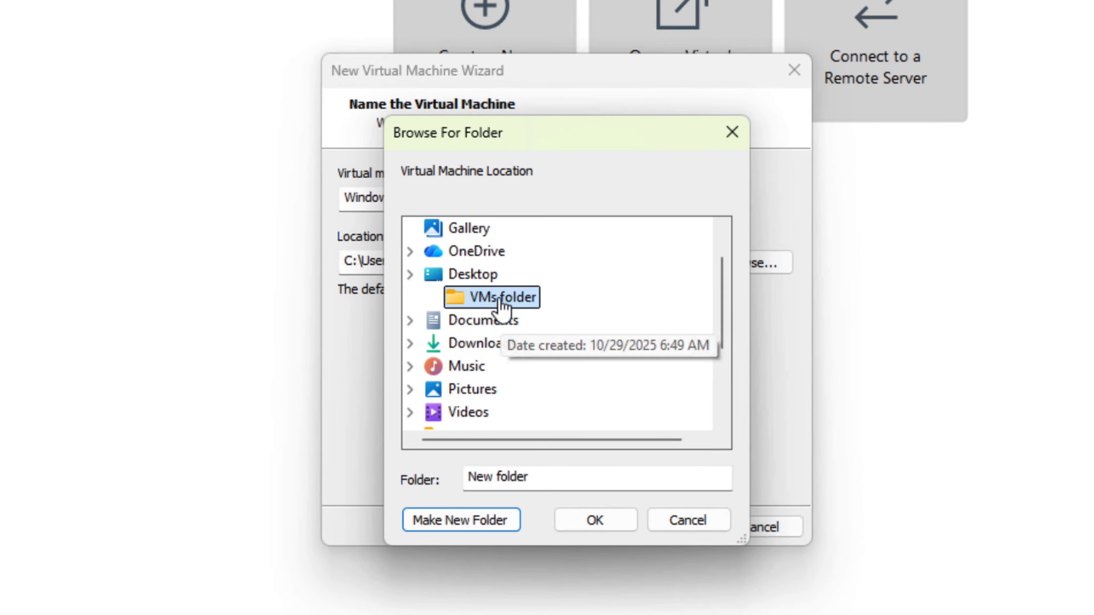
Set VMs folder as the virtual machine's location and continue with the name Windows 11 x64.
{"action": "left_click", "coordinate": [499, 321]}
{"action": "left_click", "coordinate": [497, 300]}
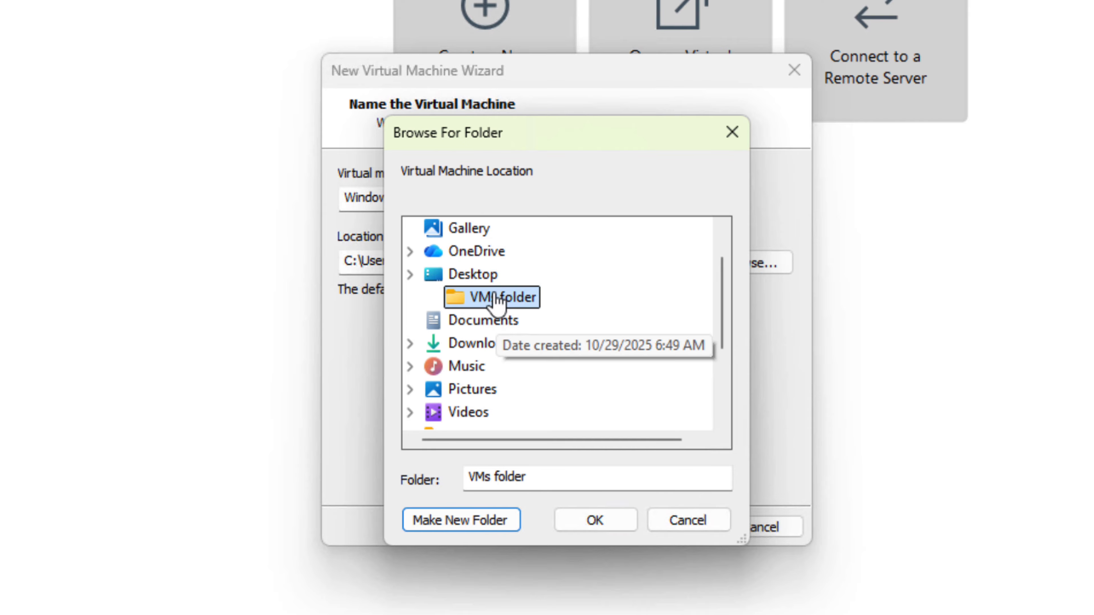
{"action": "left_click", "coordinate": [622, 522]}
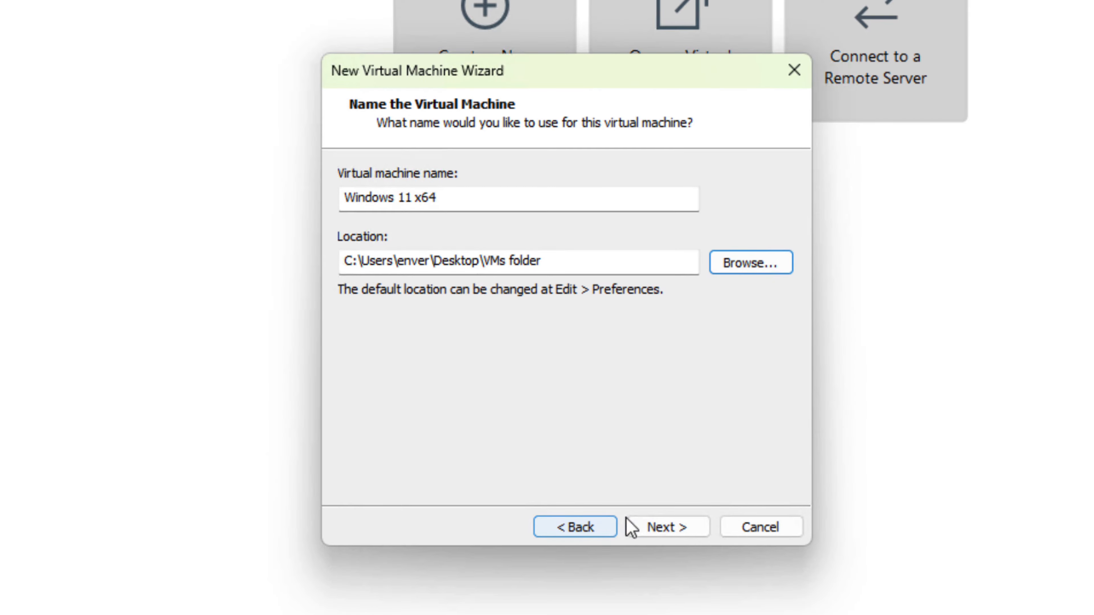
{"action": "left_click", "coordinate": [655, 530]}
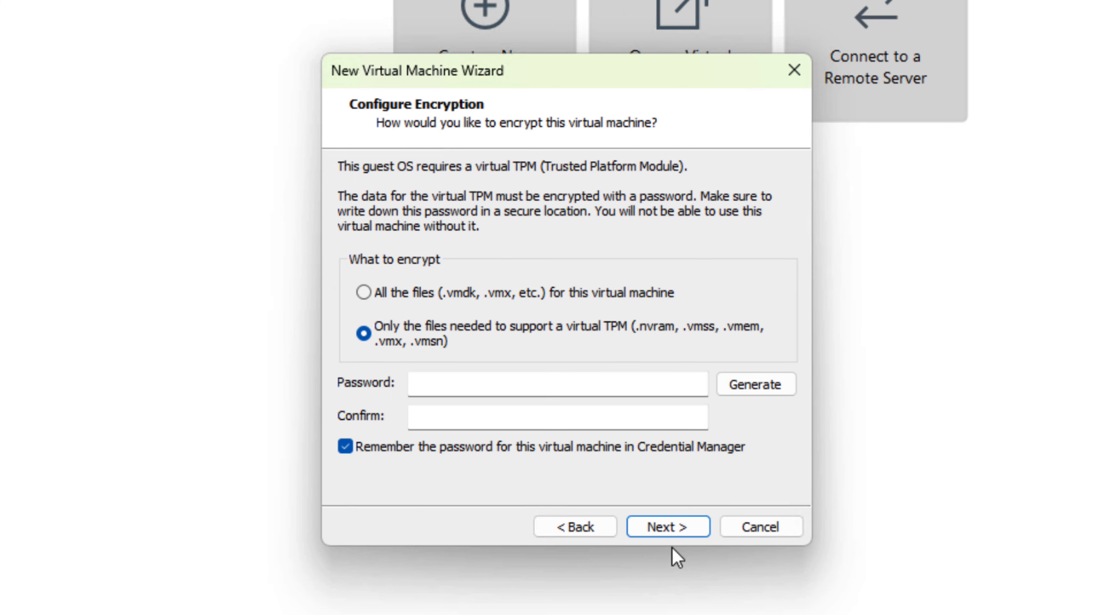
Generate the encryption password for only the virtual TPM support files, and keep UEFI firmware without Secure Boot.
{"action": "left_click", "coordinate": [738, 393]}
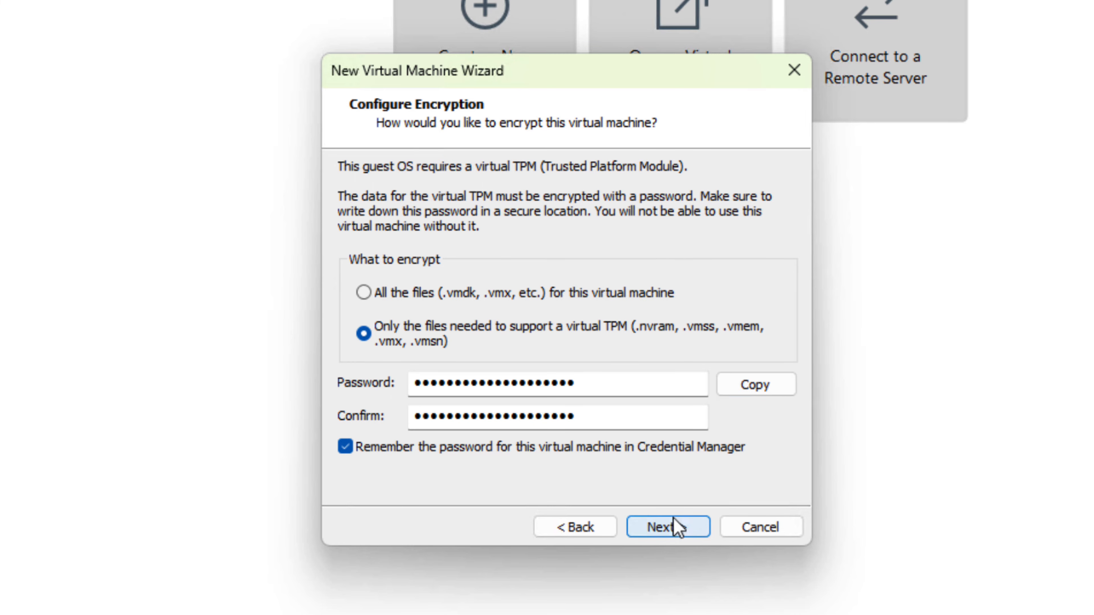
{"action": "left_click", "coordinate": [679, 528]}
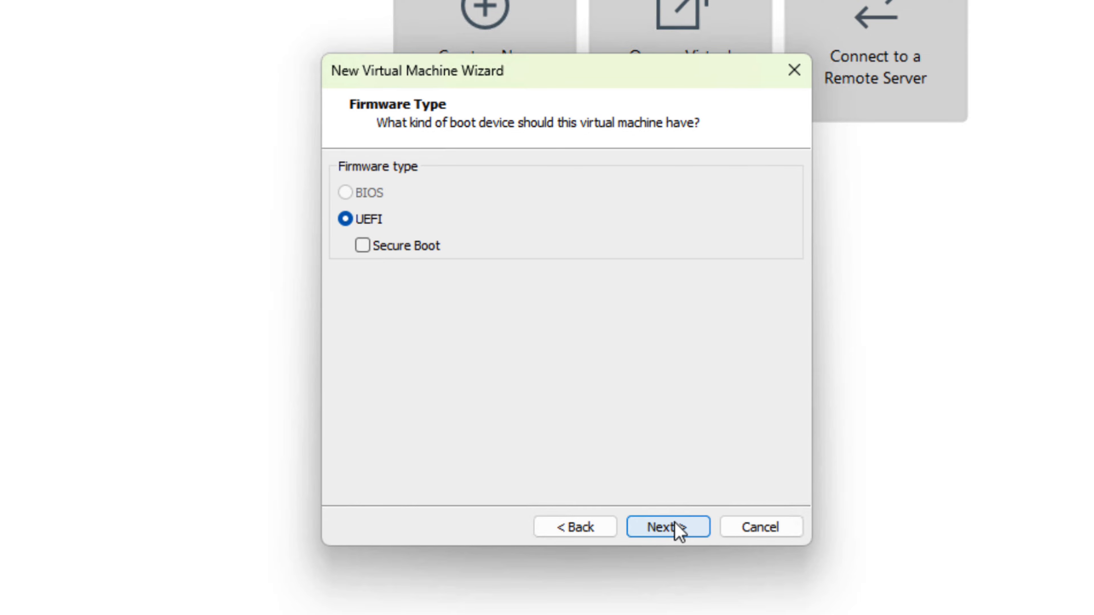
{"action": "left_click", "coordinate": [676, 524]}
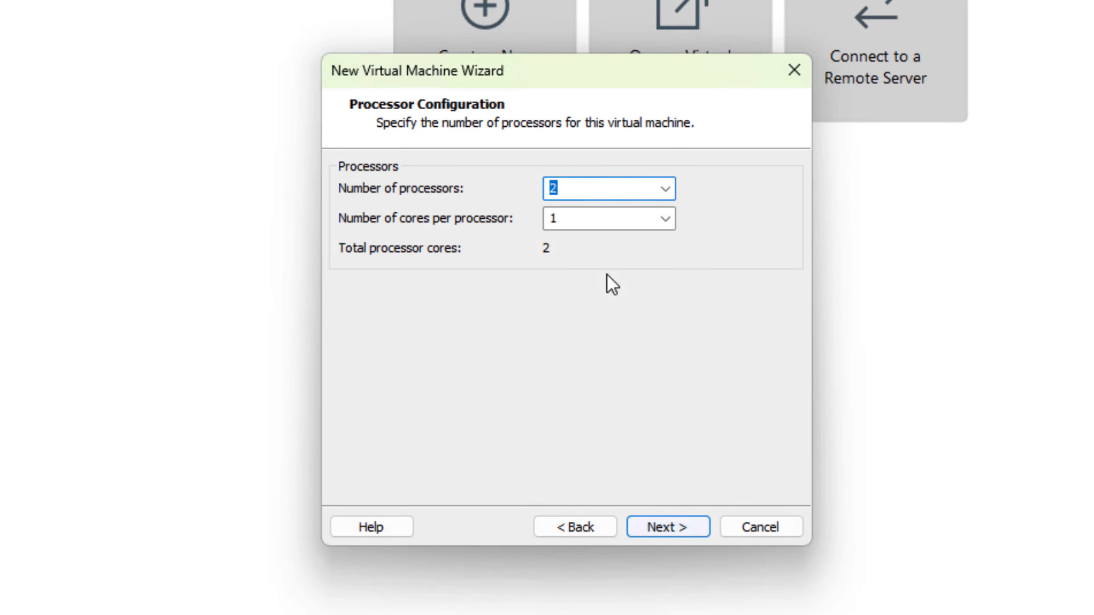
Assign the virtual machine 1 processor with 4 cores and 8192 MB of memory.
{"action": "type", "text": "1"}
{"action": "key", "text": "Tab"}
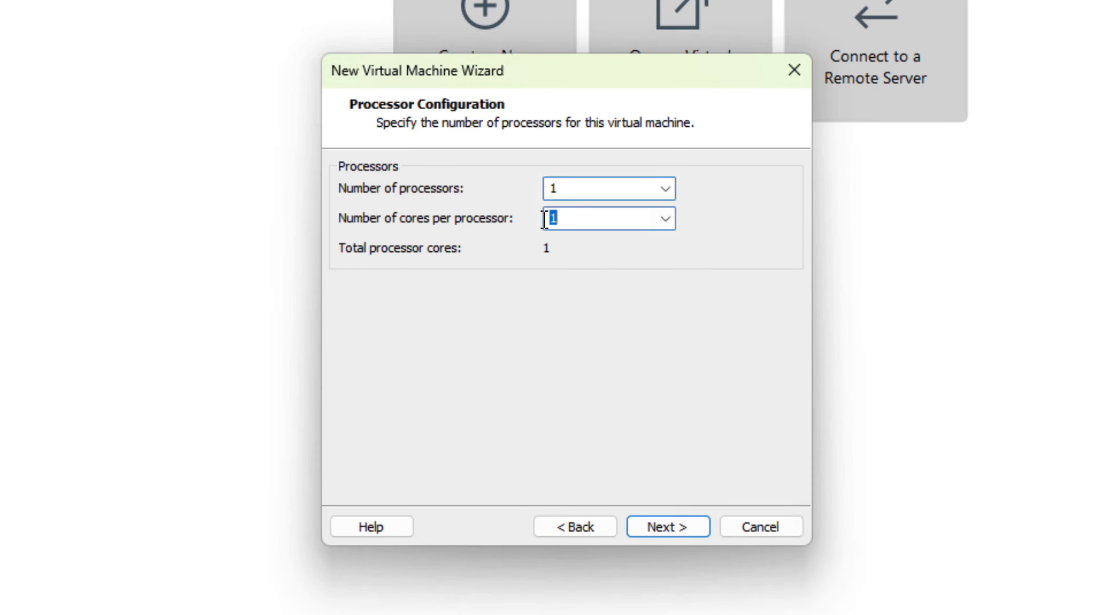
{"action": "type", "text": "4"}
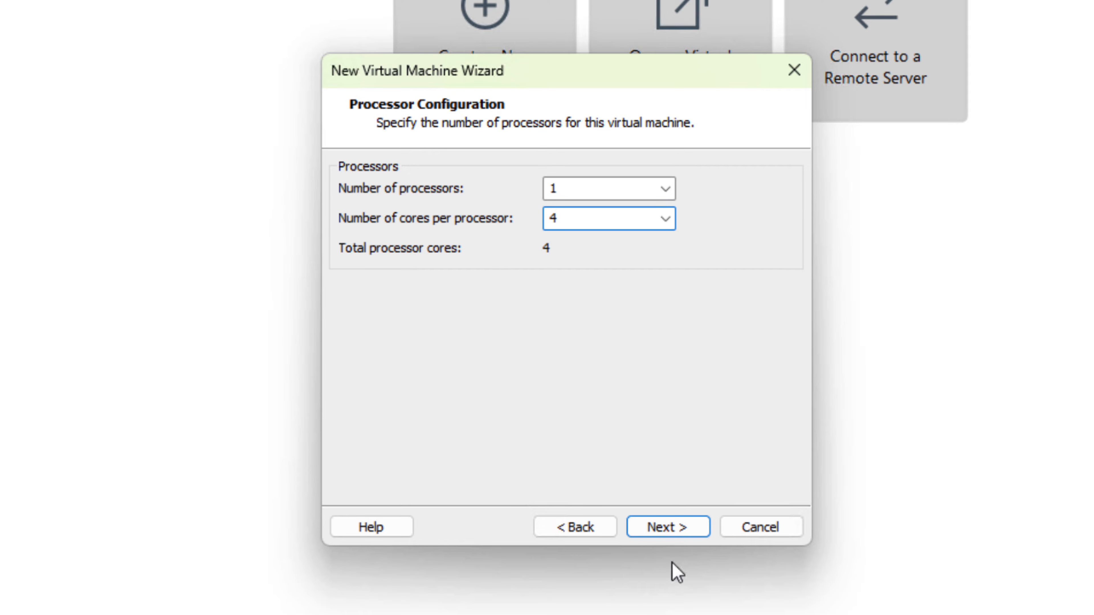
{"action": "left_click", "coordinate": [672, 533]}
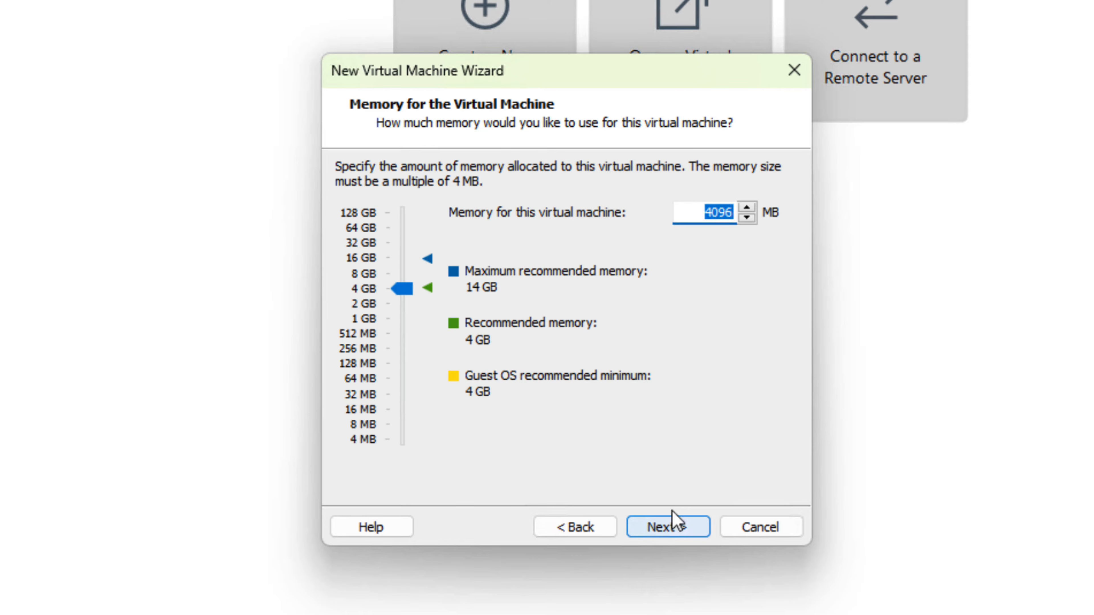
{"action": "mouse_move", "coordinate": [404, 293]}
{"action": "left_mouse_down"}
{"action": "mouse_move", "coordinate": [405, 303]}
{"action": "mouse_move", "coordinate": [405, 279]}
{"action": "left_mouse_up"}
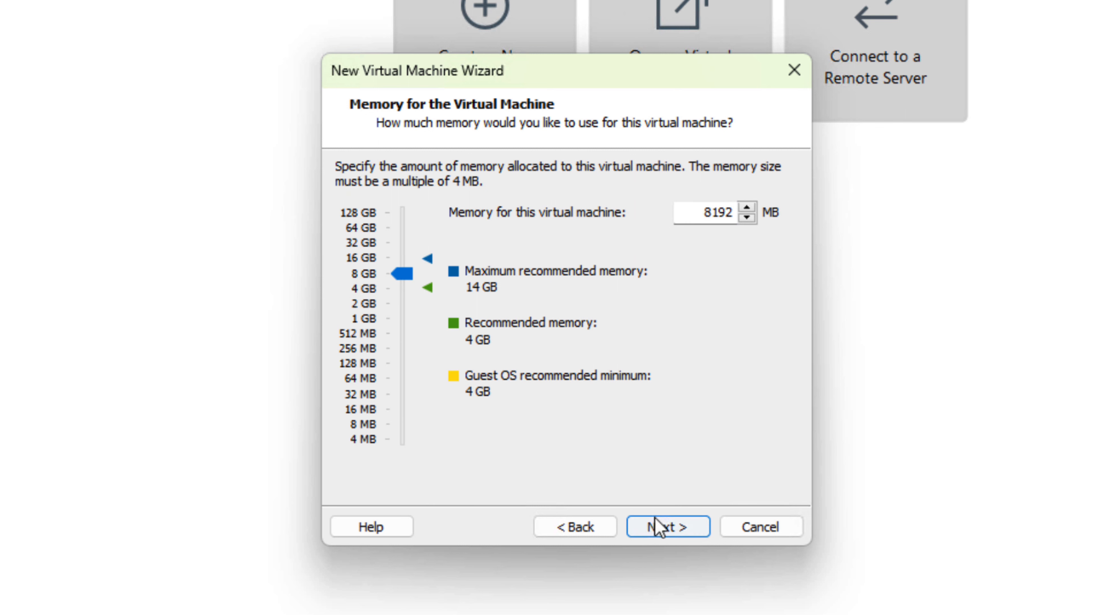
{"action": "left_click", "coordinate": [656, 525]}
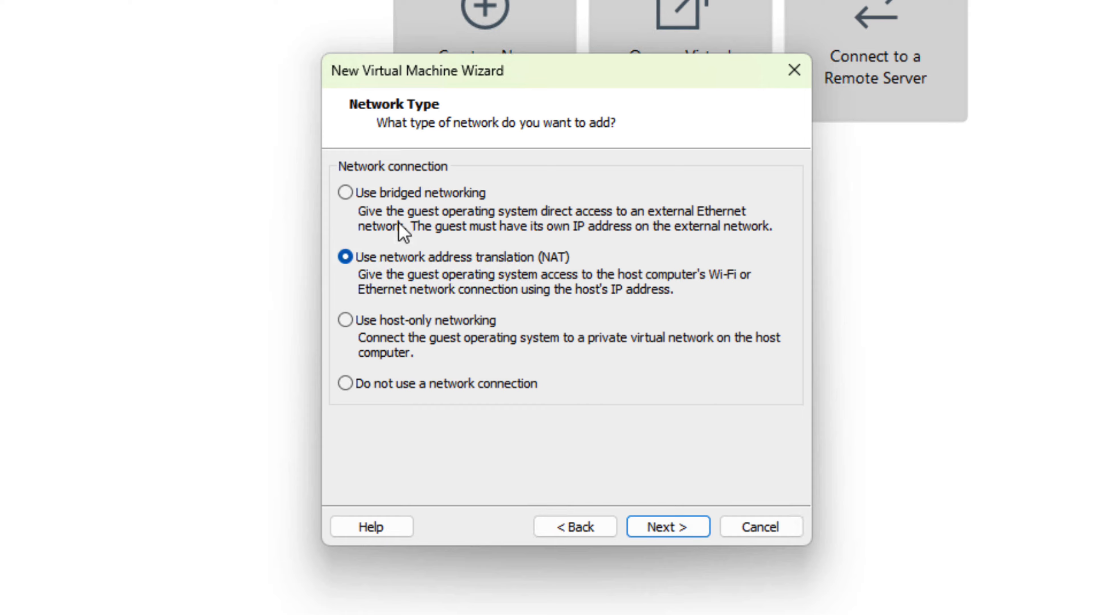
Choose bridged networking and accept the recommended LSI Logic SAS controller and NVMe disk type.
{"action": "left_click", "coordinate": [373, 197]}
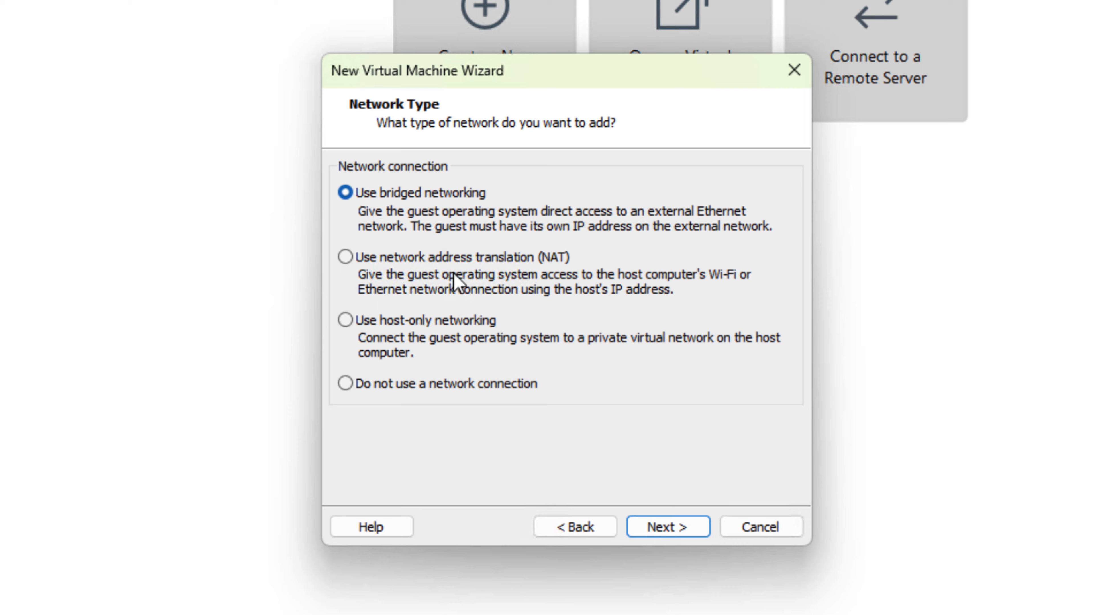
{"action": "left_click", "coordinate": [656, 525]}
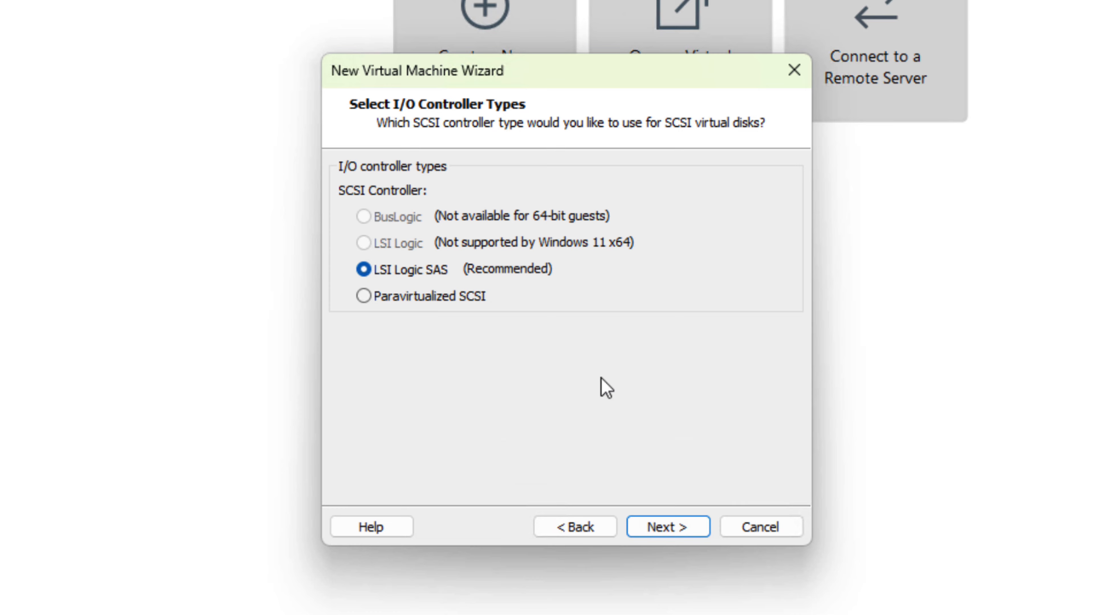
{"action": "left_click", "coordinate": [655, 522]}
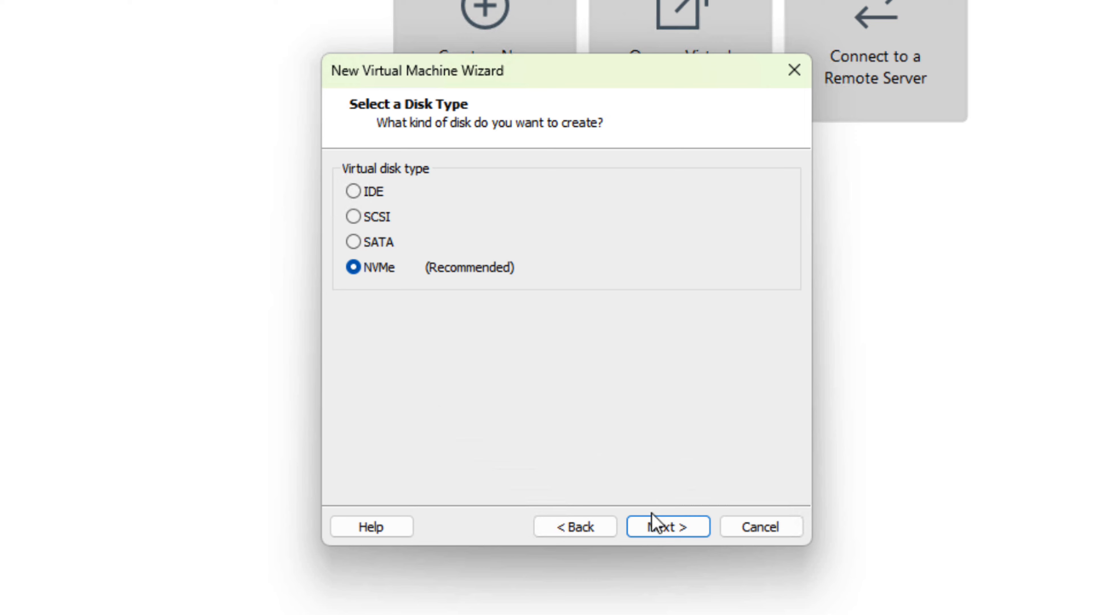
{"action": "left_click", "coordinate": [651, 523]}
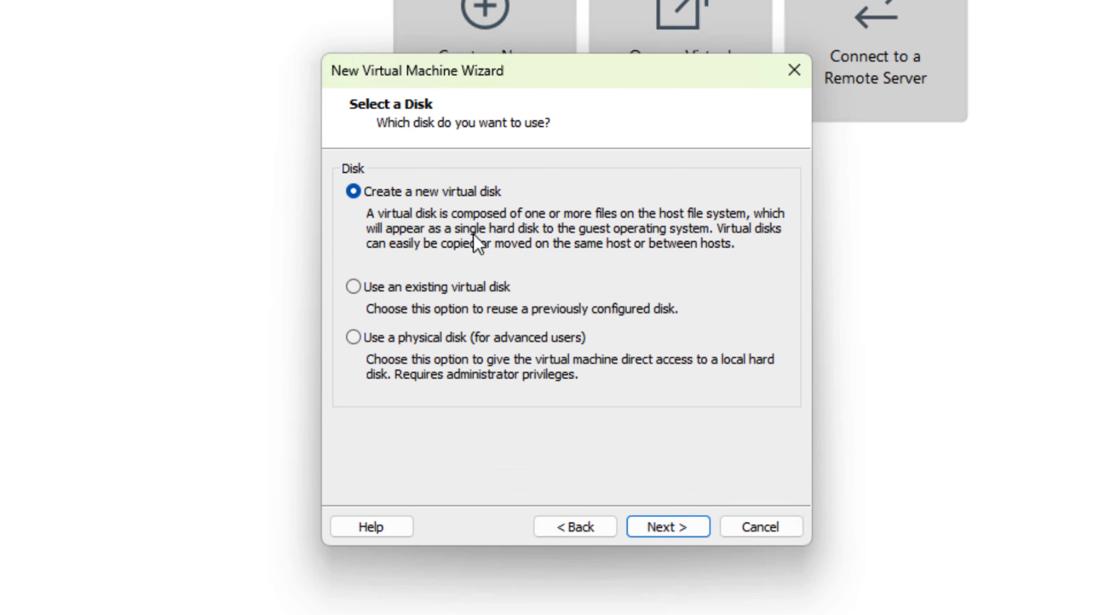
Create a new 100 GB virtual disk stored as the single file Windows 11 x64.vmdk, and finish creating the virtual machine.
{"action": "left_click", "coordinate": [663, 533]}
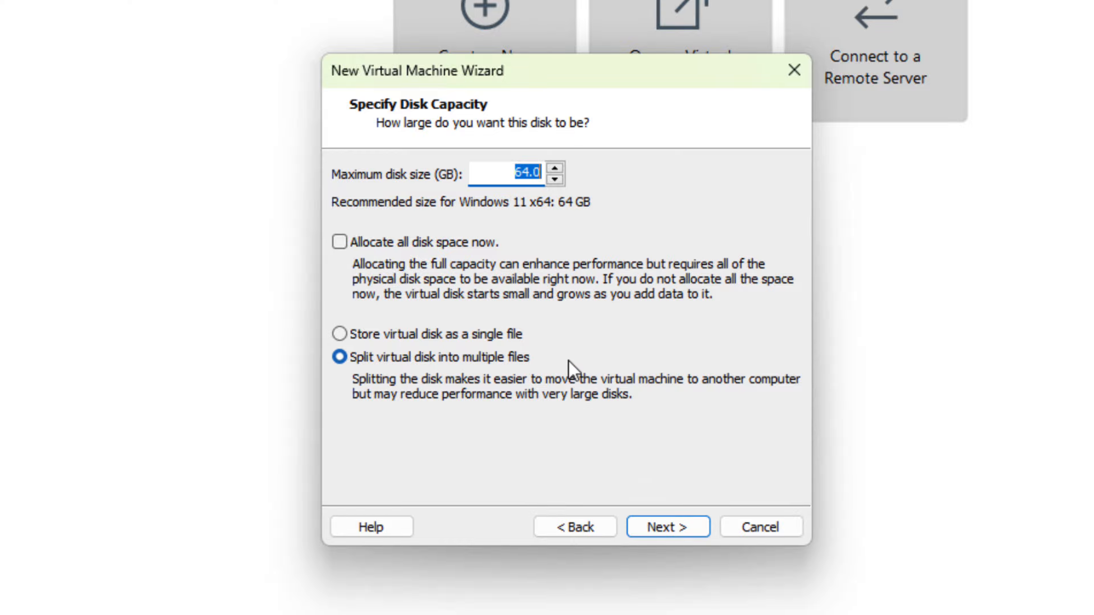
{"action": "type", "text": "100"}
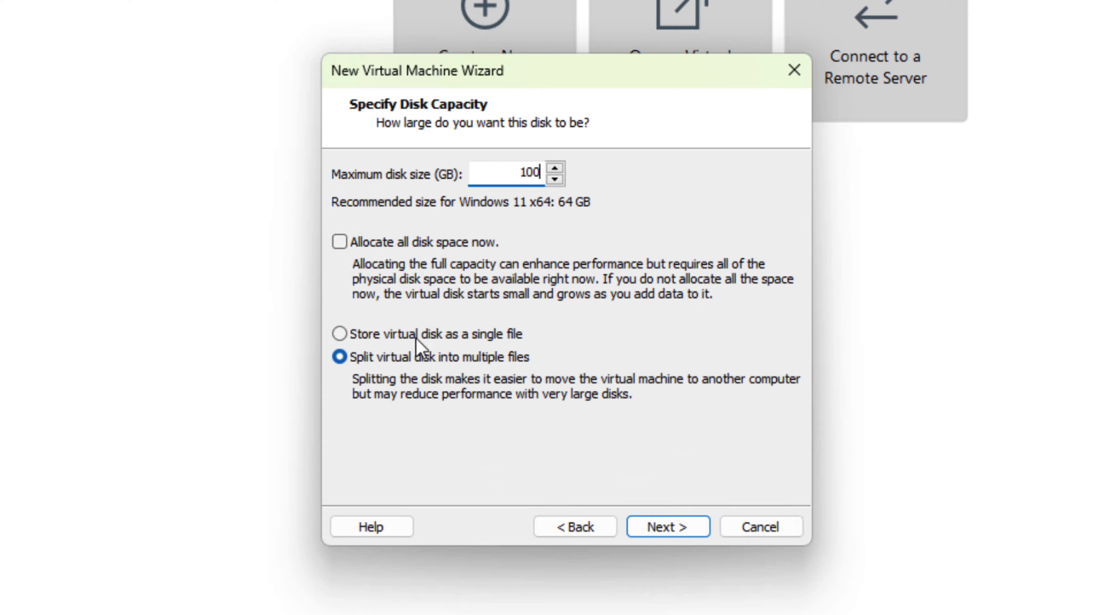
{"action": "left_click", "coordinate": [350, 335]}
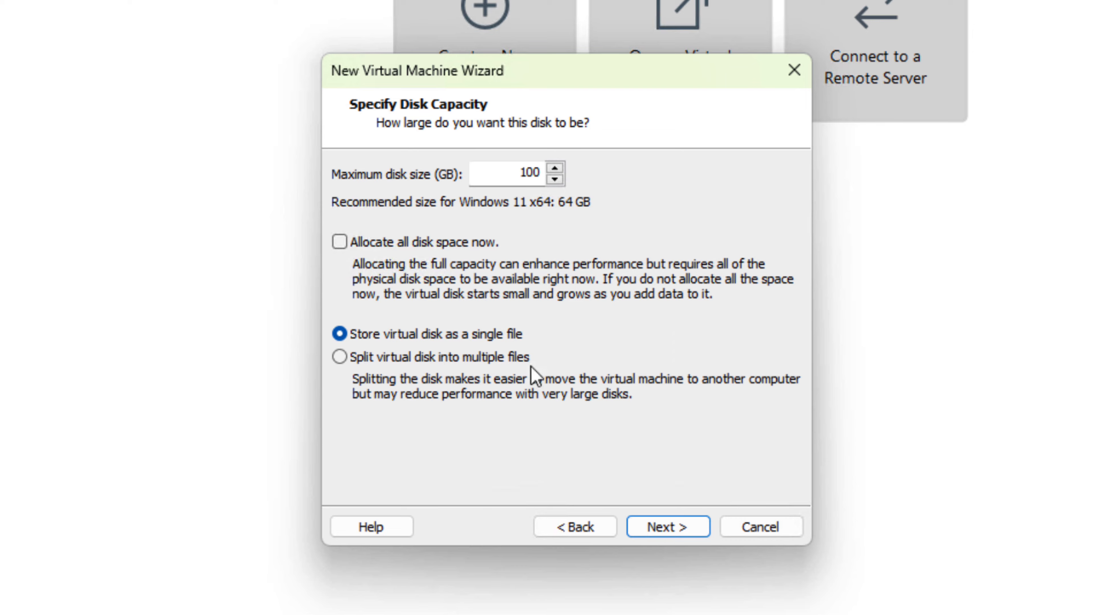
{"action": "left_click", "coordinate": [665, 529]}
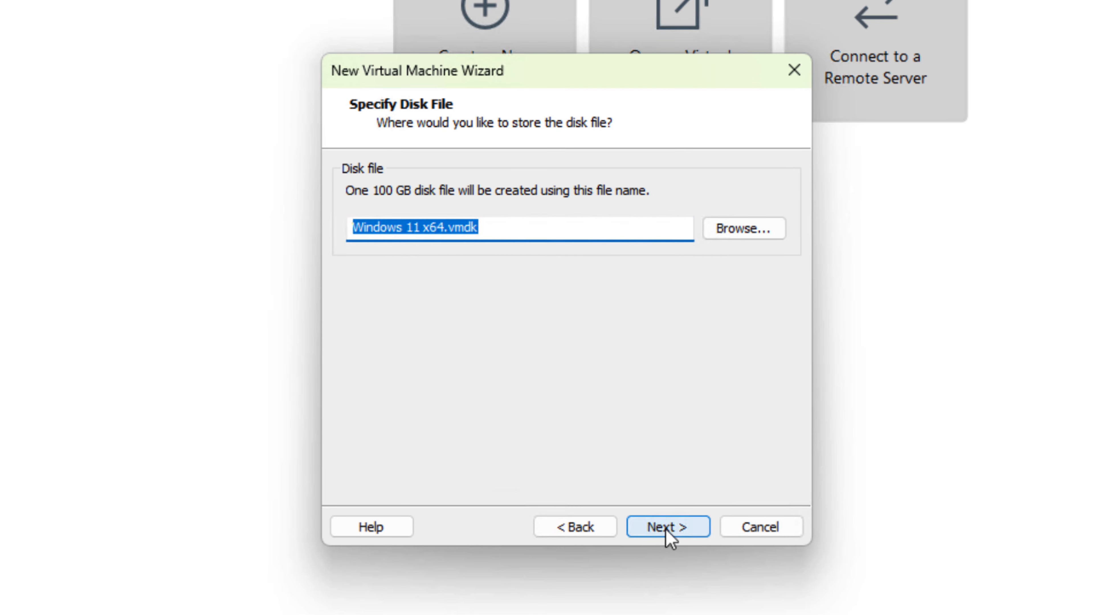
{"action": "left_click", "coordinate": [667, 529]}
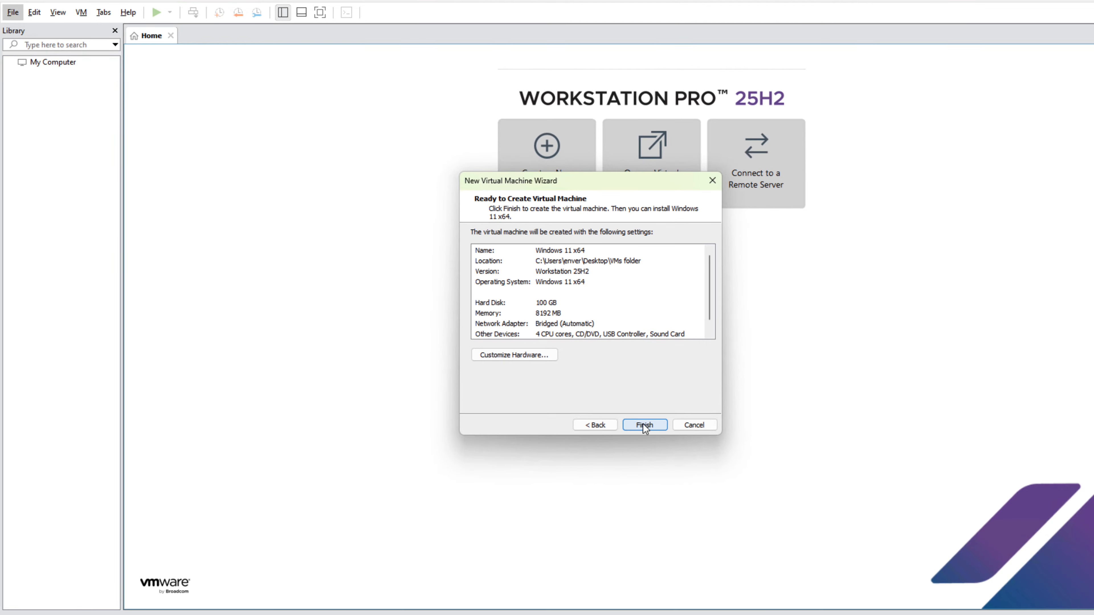
{"action": "left_click", "coordinate": [645, 424]}
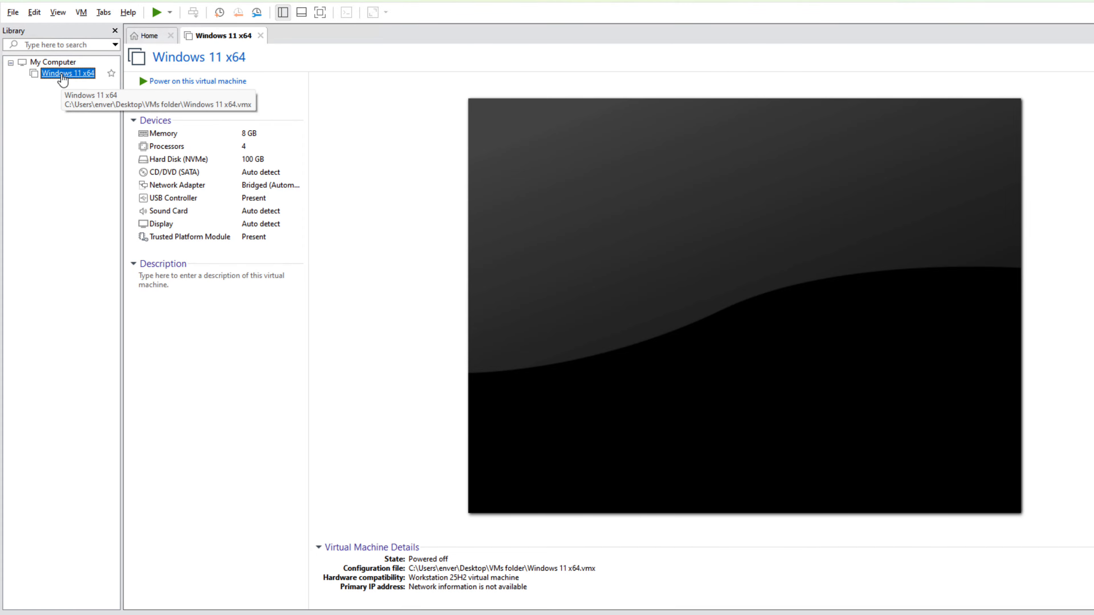
Review the Windows 11 x64 virtual machine's hardware settings from processors to Trusted Platform Module, keep USB 3.2 compatibility, and close without changes.
{"action": "right_click", "coordinate": [61, 75]}
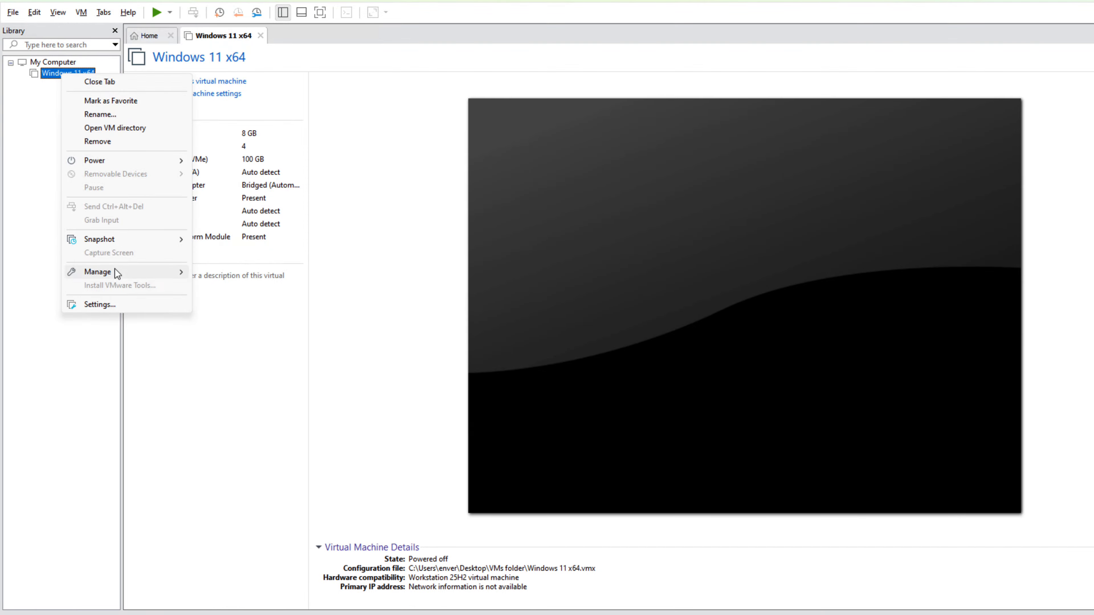
{"action": "left_click", "coordinate": [109, 301]}
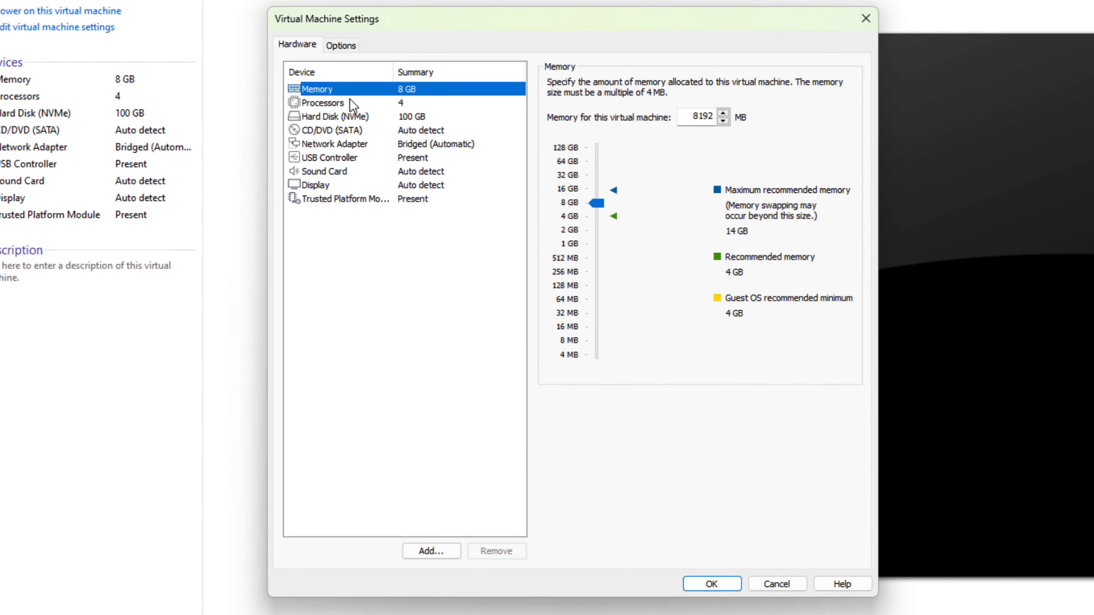
{"action": "left_click", "coordinate": [346, 102]}
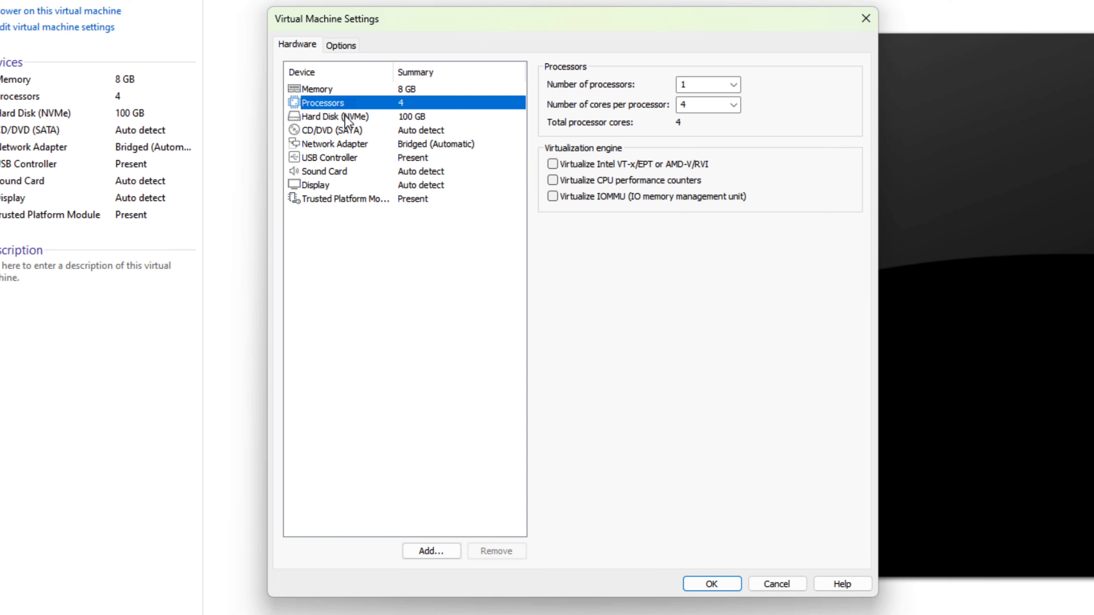
{"action": "left_click", "coordinate": [344, 116]}
{"action": "left_click", "coordinate": [344, 131]}
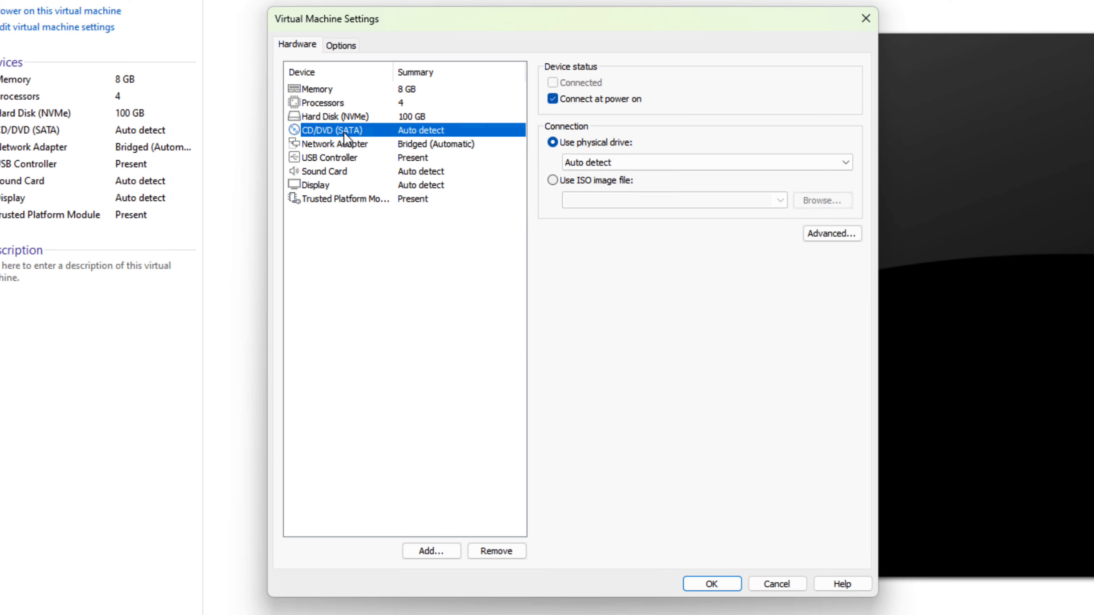
{"action": "left_click", "coordinate": [340, 145]}
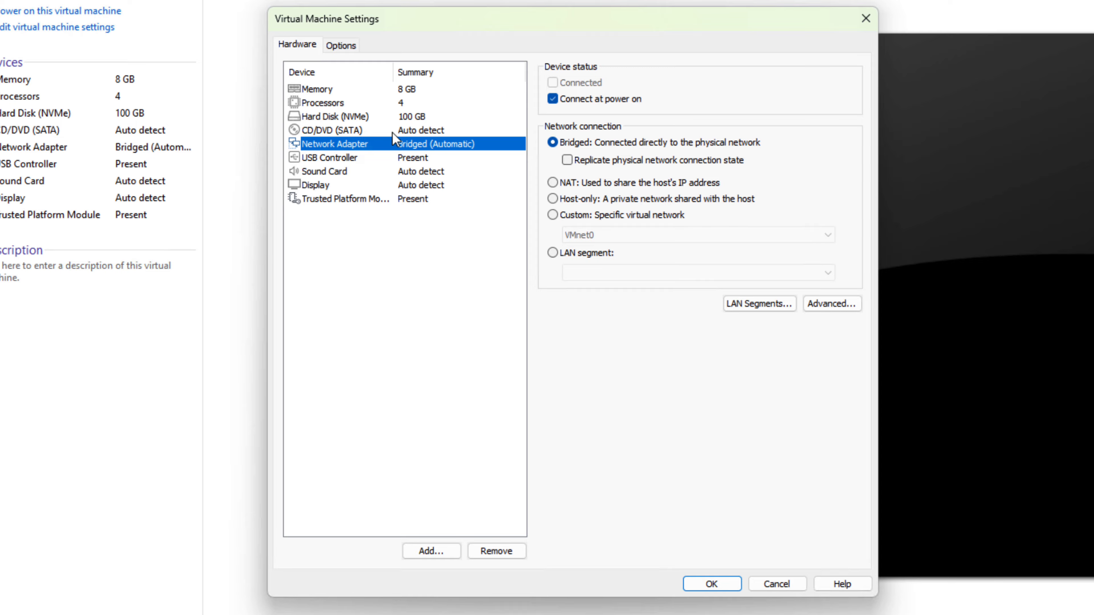
{"action": "left_click", "coordinate": [358, 160]}
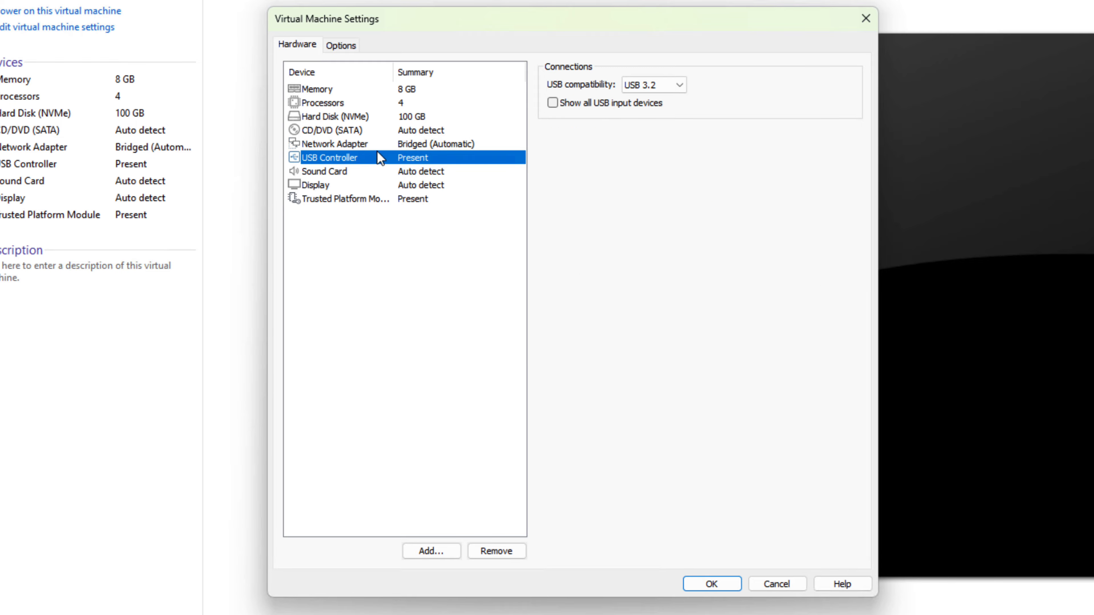
{"action": "left_click", "coordinate": [664, 85]}
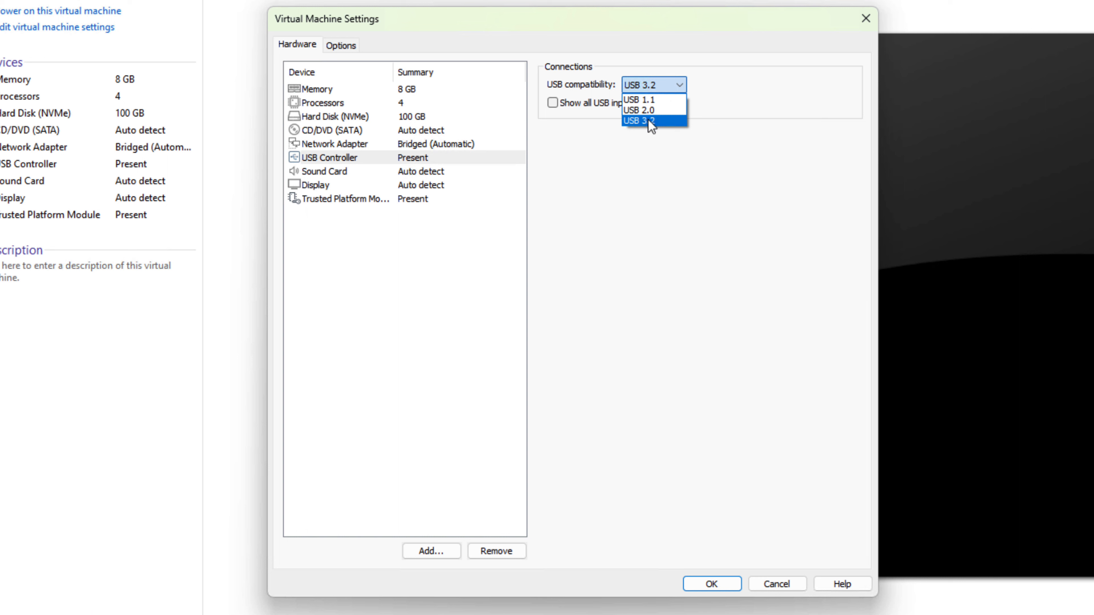
{"action": "left_click", "coordinate": [633, 122]}
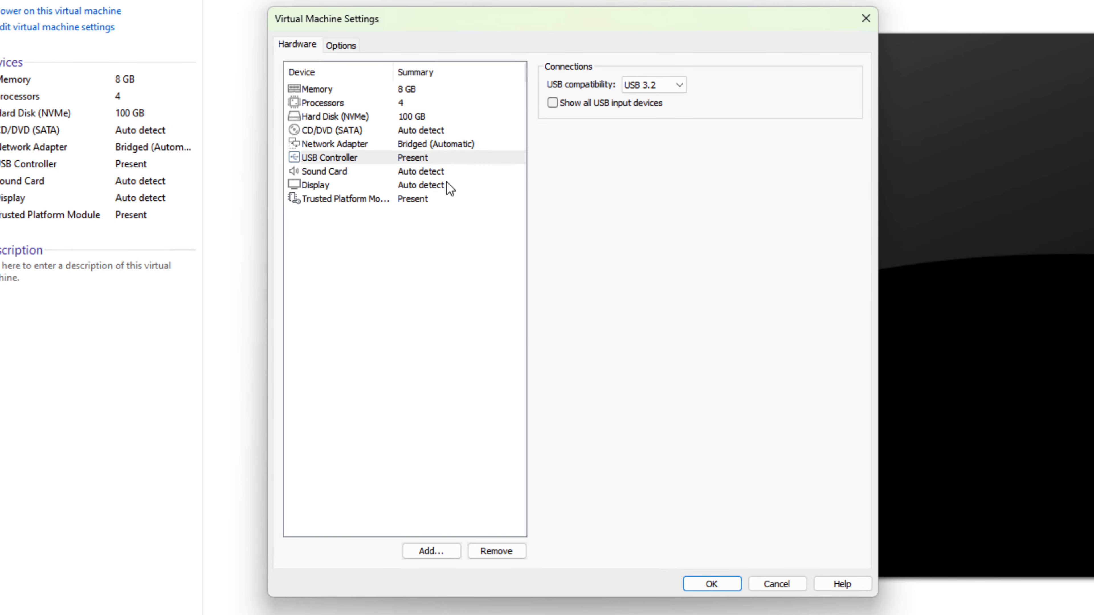
{"action": "left_click", "coordinate": [428, 175]}
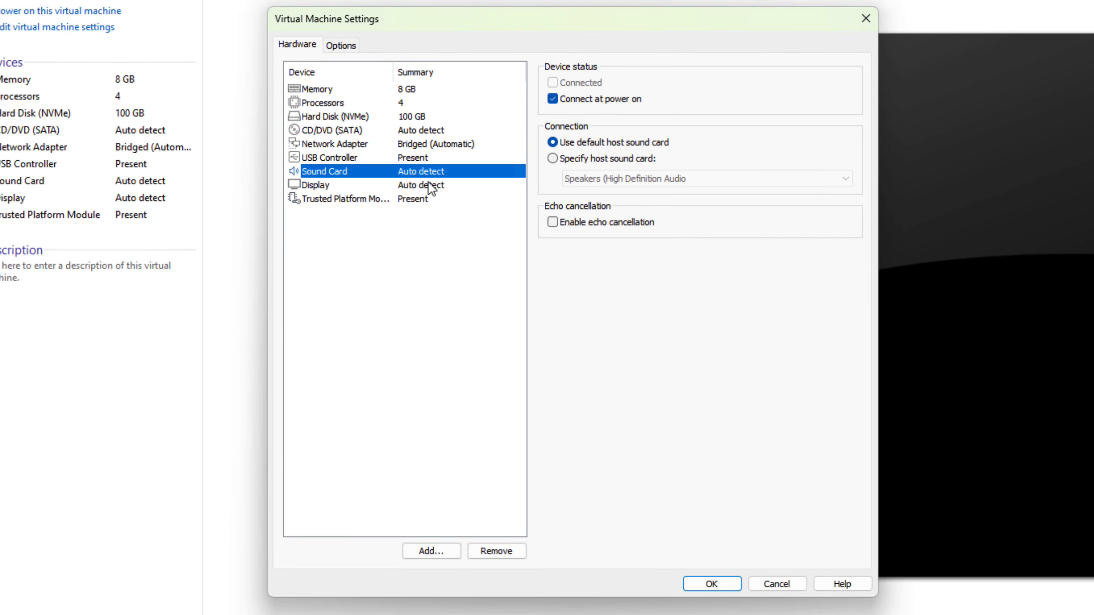
{"action": "left_click", "coordinate": [425, 186]}
{"action": "left_click", "coordinate": [416, 200]}
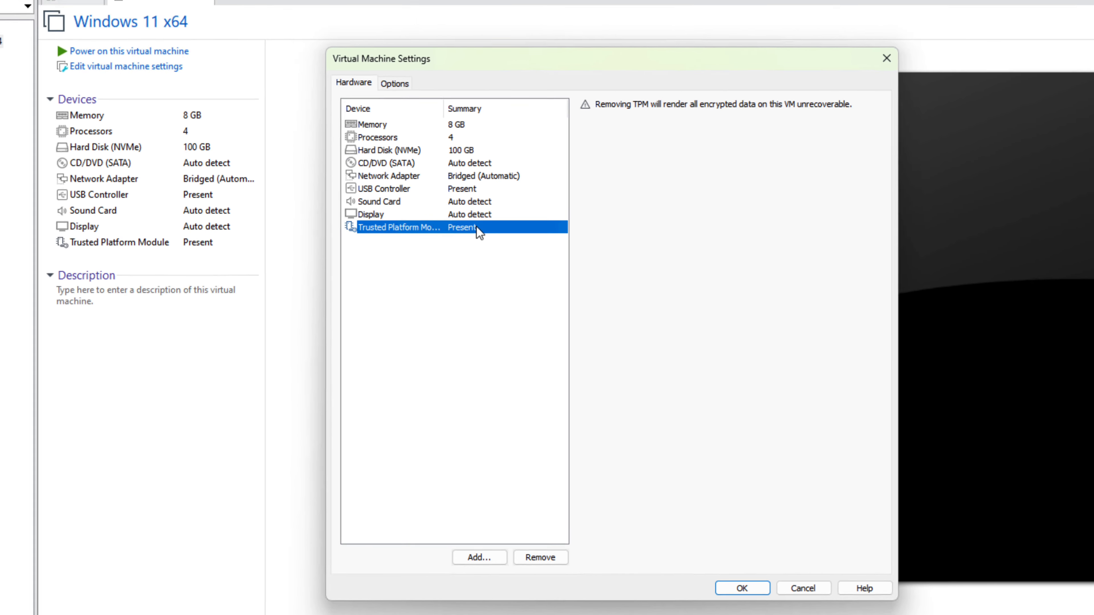
{"action": "left_click", "coordinate": [781, 593]}
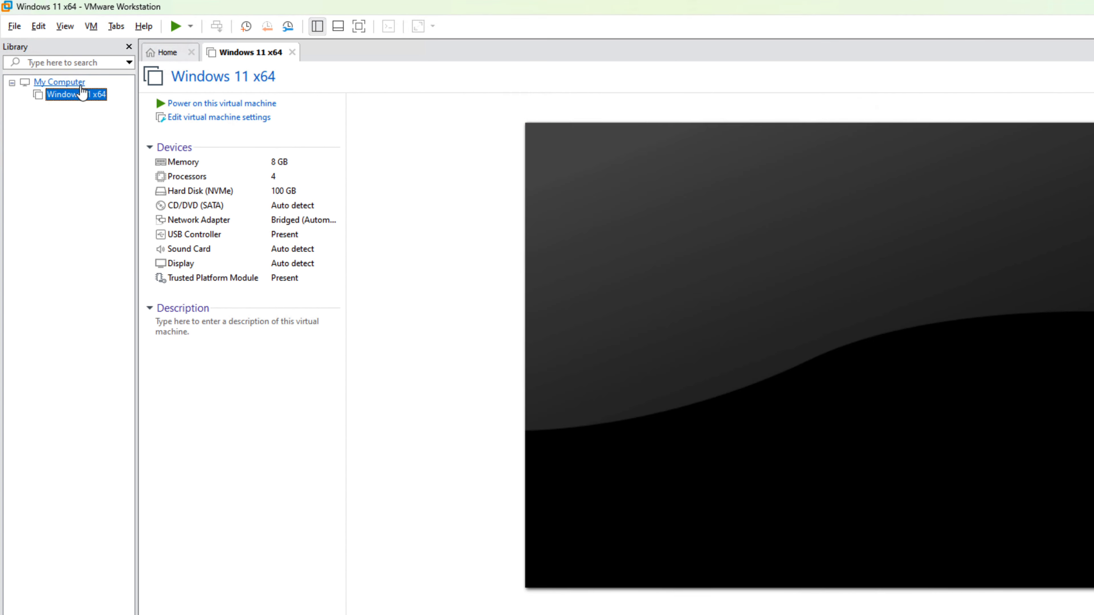
{"action": "left_click", "coordinate": [78, 83]}
{"action": "left_click", "coordinate": [82, 96]}
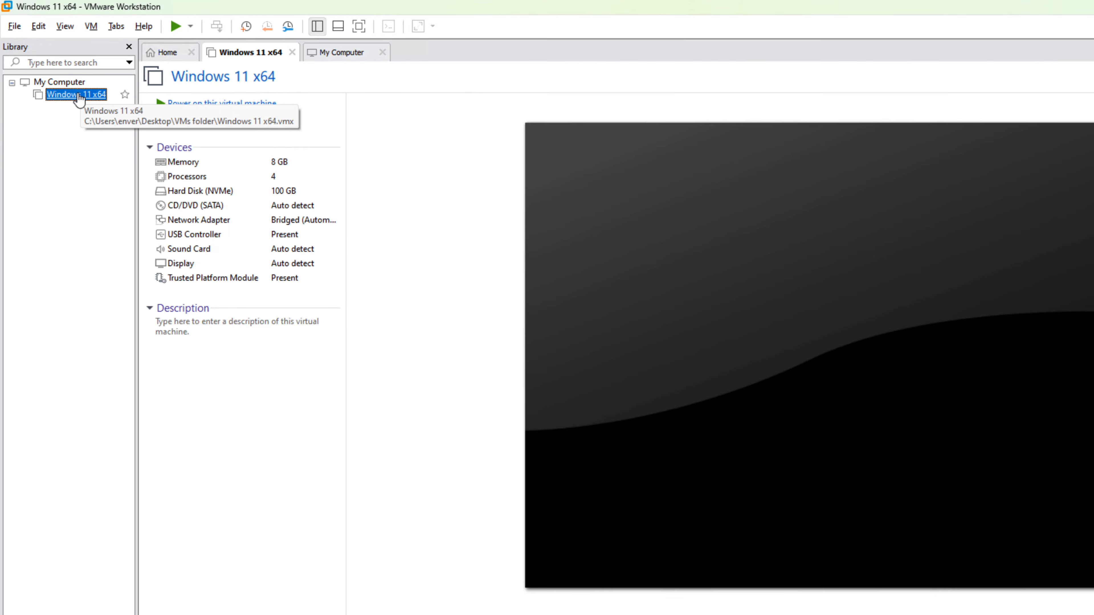
{"action": "right_click", "coordinate": [80, 95]}
{"action": "left_click", "coordinate": [129, 351]}
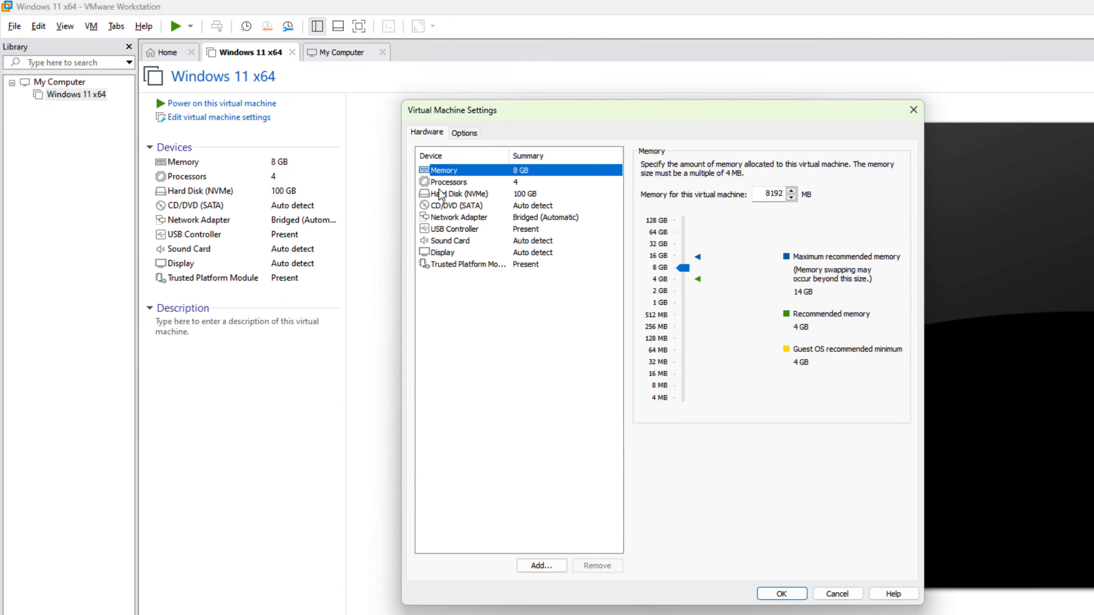
{"action": "left_click", "coordinate": [442, 205]}
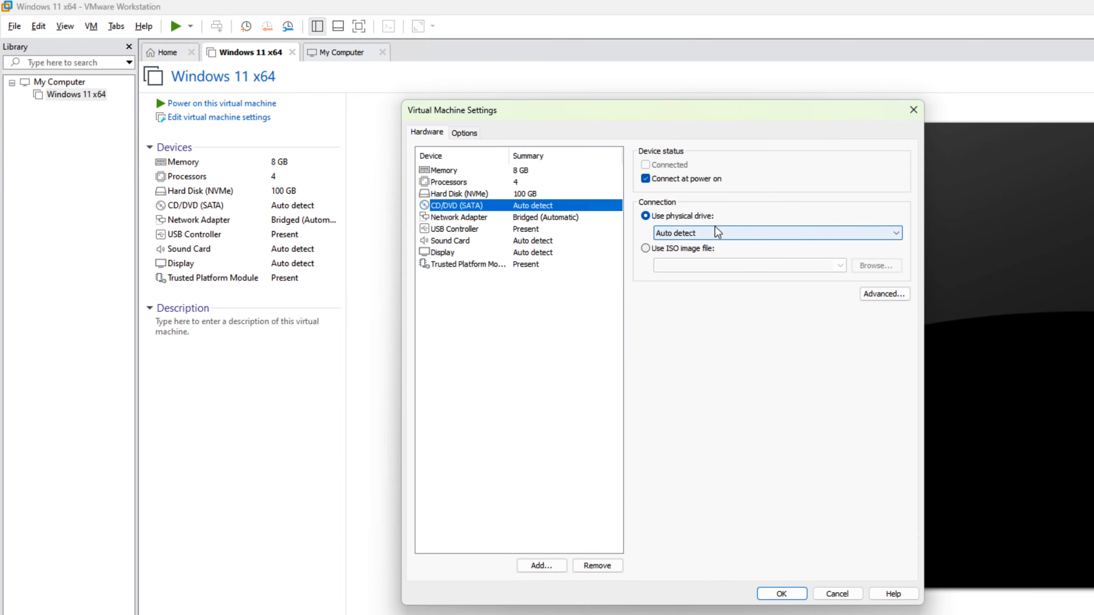
{"action": "left_click", "coordinate": [652, 252]}
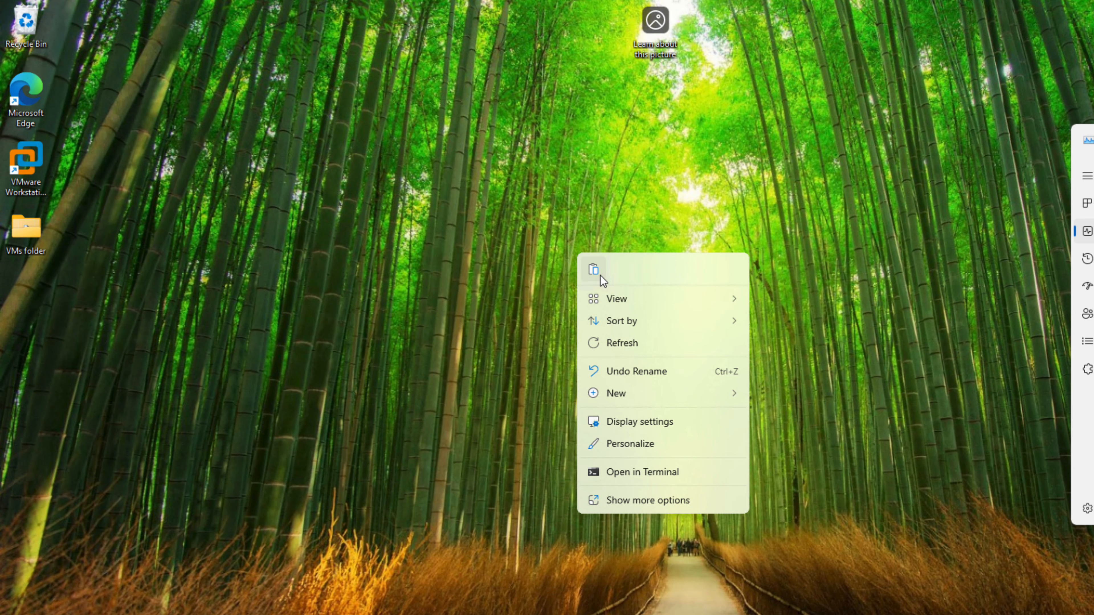
Paste the copied Win11_23H2_English_x64v2.iso file onto the Windows desktop and place its icon below VMs folder.
{"action": "left_click", "coordinate": [600, 275]}
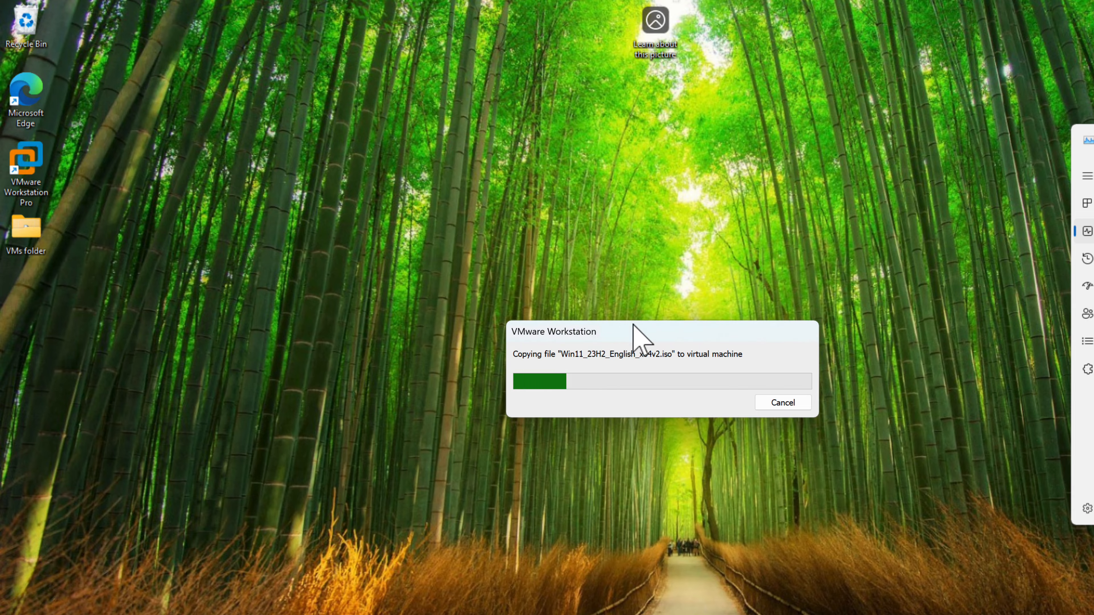
{"action": "left_click_drag", "start_coordinate": [633, 325], "coordinate": [318, 284]}
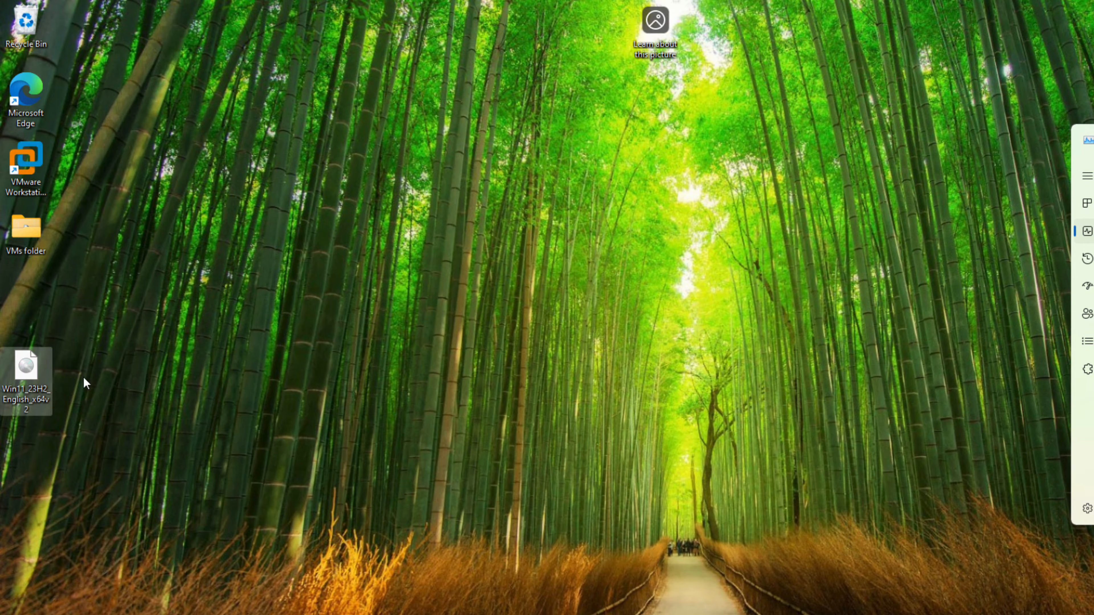
{"action": "left_click_drag", "start_coordinate": [32, 363], "coordinate": [33, 334]}
Set the Windows 11 x64 virtual machine's CD/DVD (SATA) drive to use the ISO image Win11_23H2_English_x64v2 from the Desktop.
{"action": "left_click", "coordinate": [706, 614]}
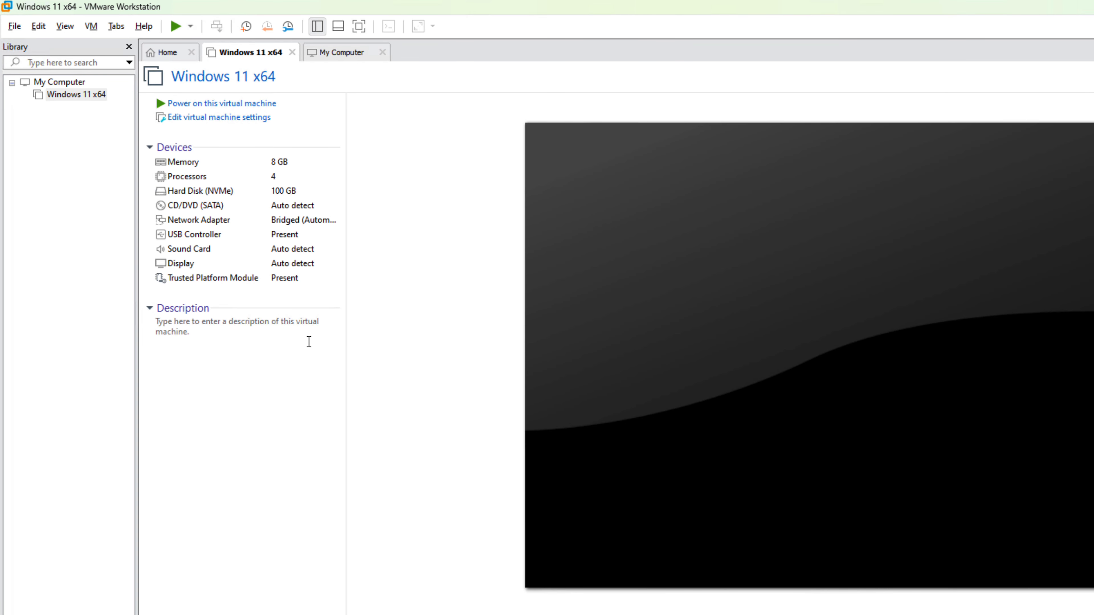
{"action": "left_click", "coordinate": [54, 96]}
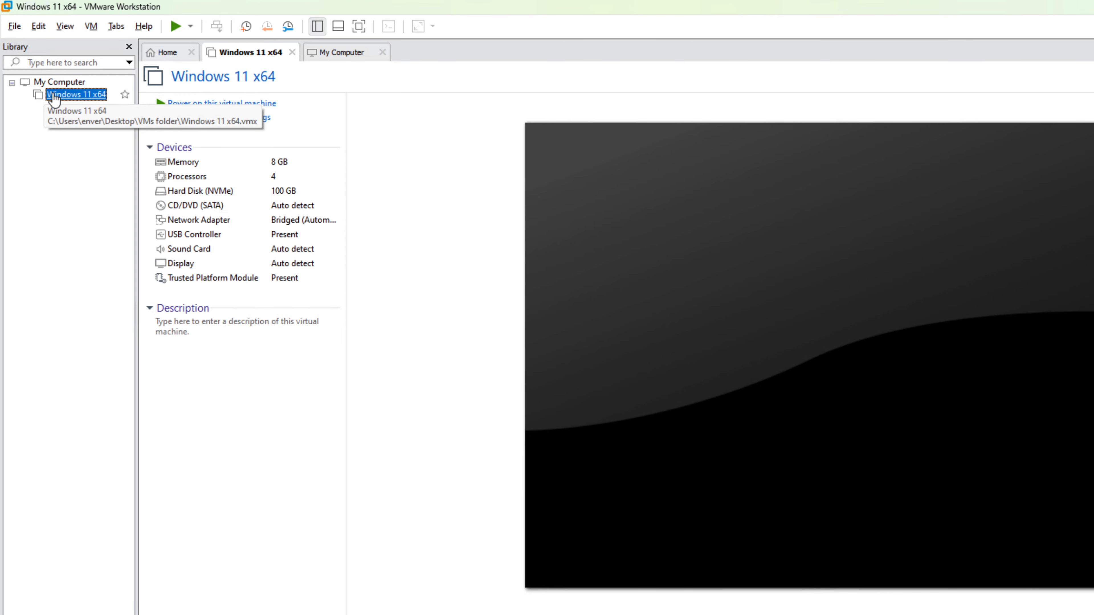
{"action": "right_click", "coordinate": [53, 95]}
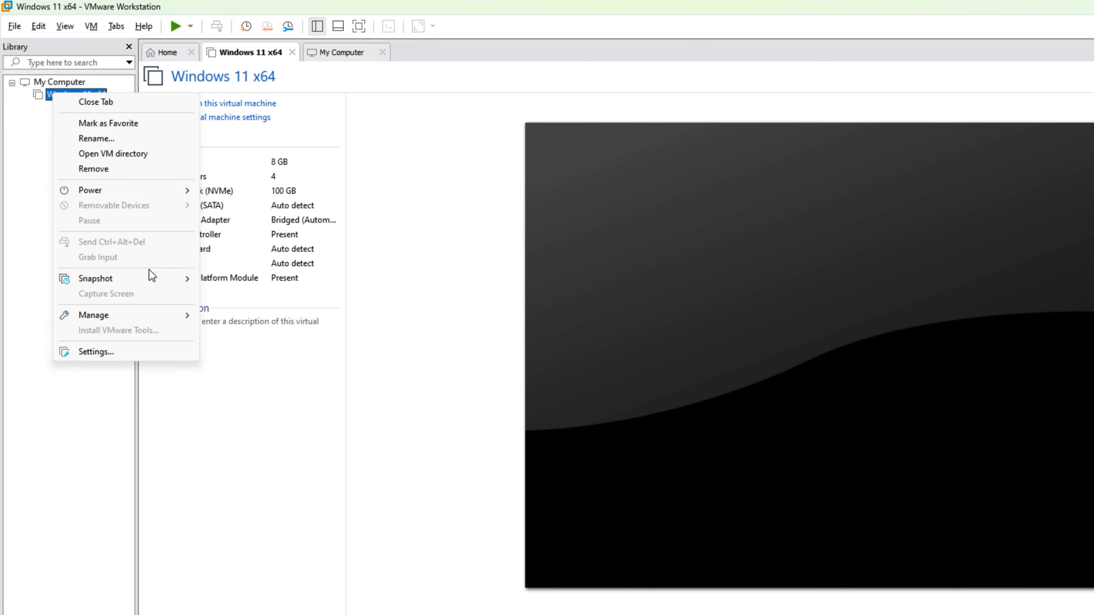
{"action": "left_click", "coordinate": [139, 352]}
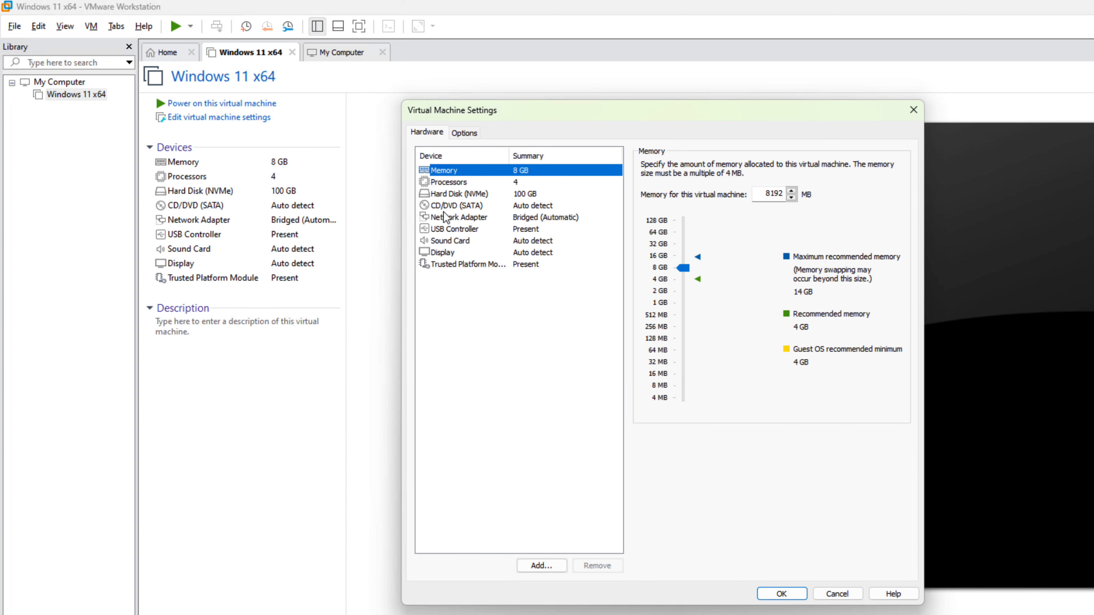
{"action": "left_click", "coordinate": [448, 206]}
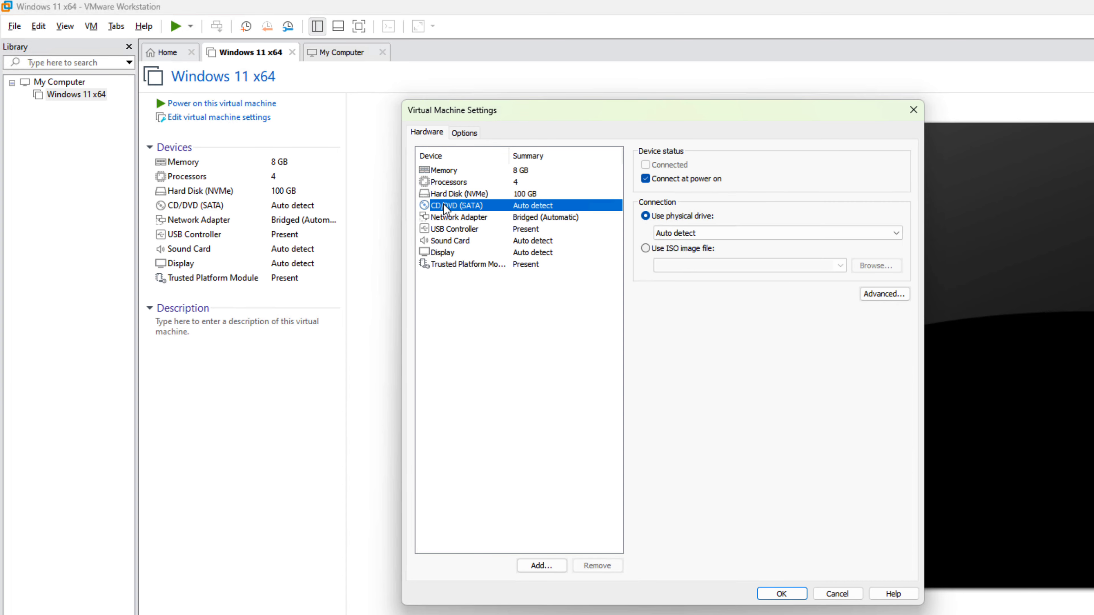
{"action": "left_click", "coordinate": [644, 248]}
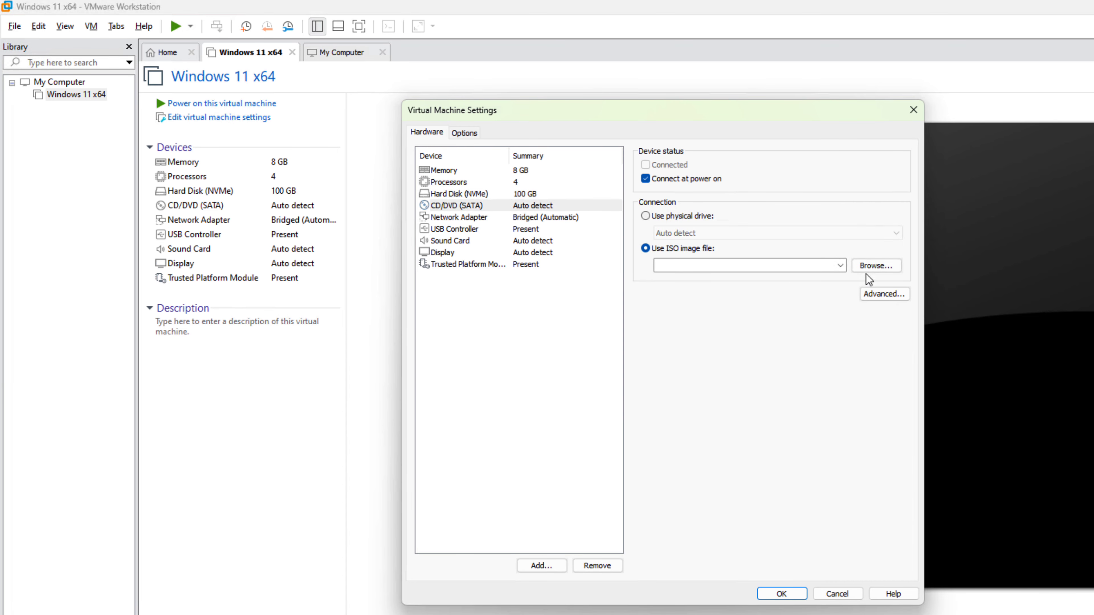
{"action": "left_click", "coordinate": [867, 271]}
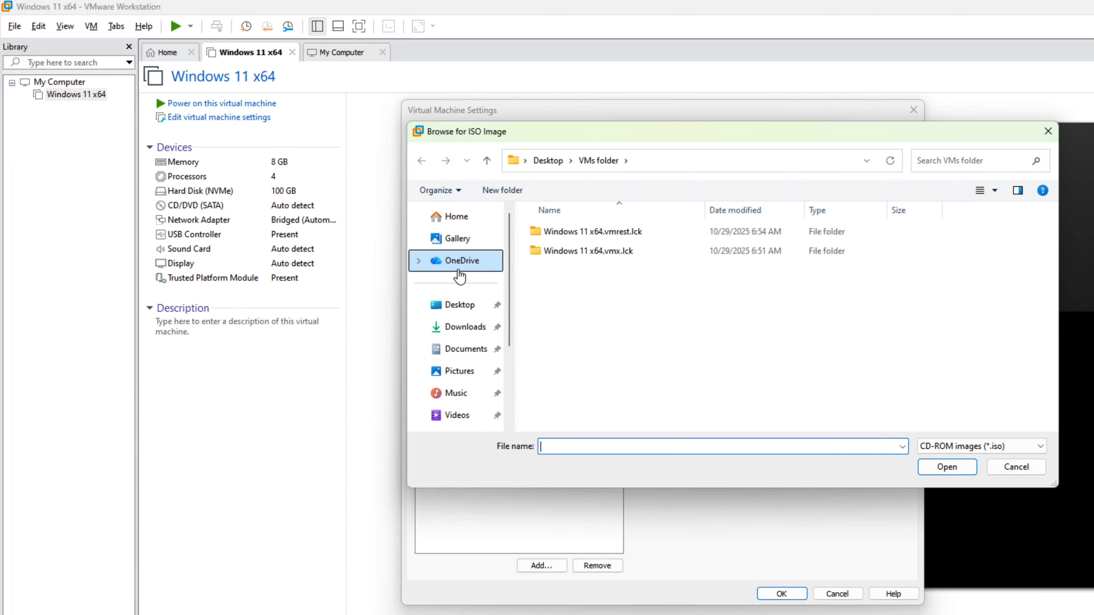
{"action": "left_click", "coordinate": [470, 307]}
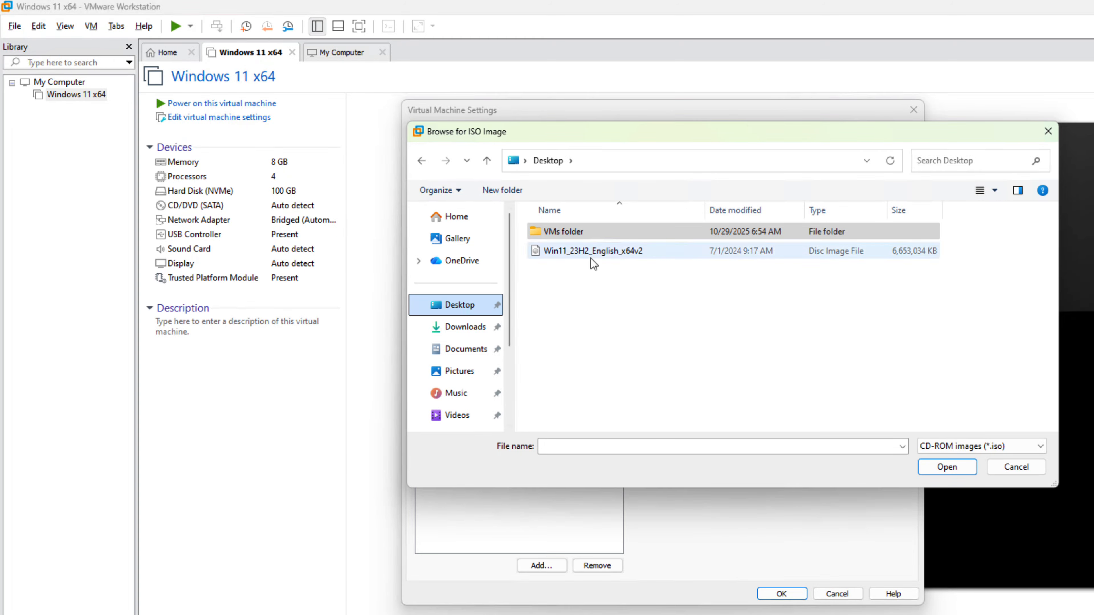
{"action": "left_click", "coordinate": [598, 253]}
{"action": "left_click", "coordinate": [947, 467]}
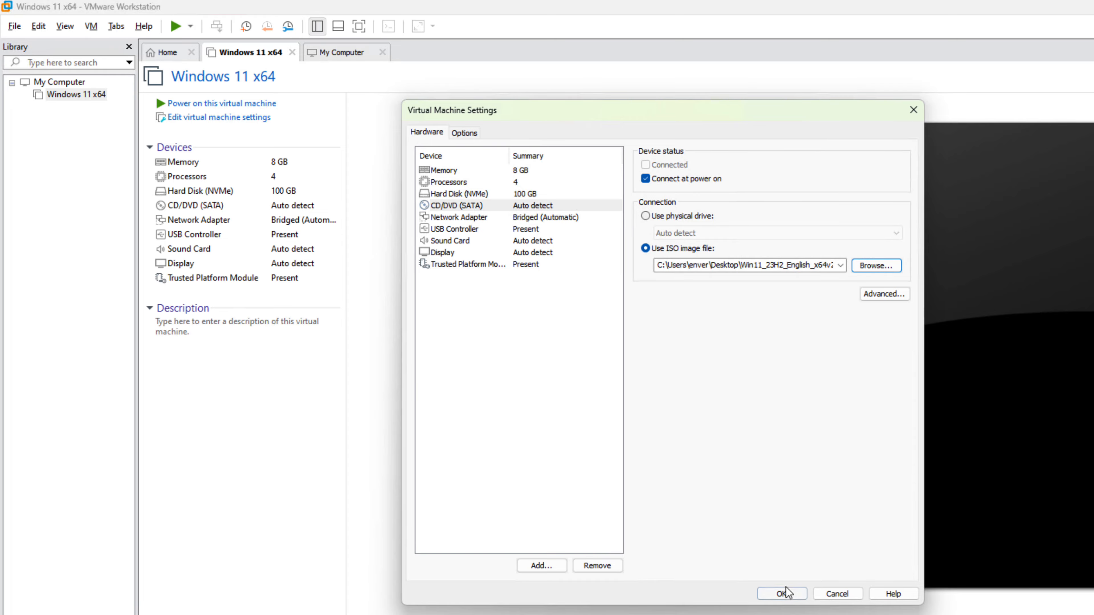
{"action": "left_click", "coordinate": [781, 593]}
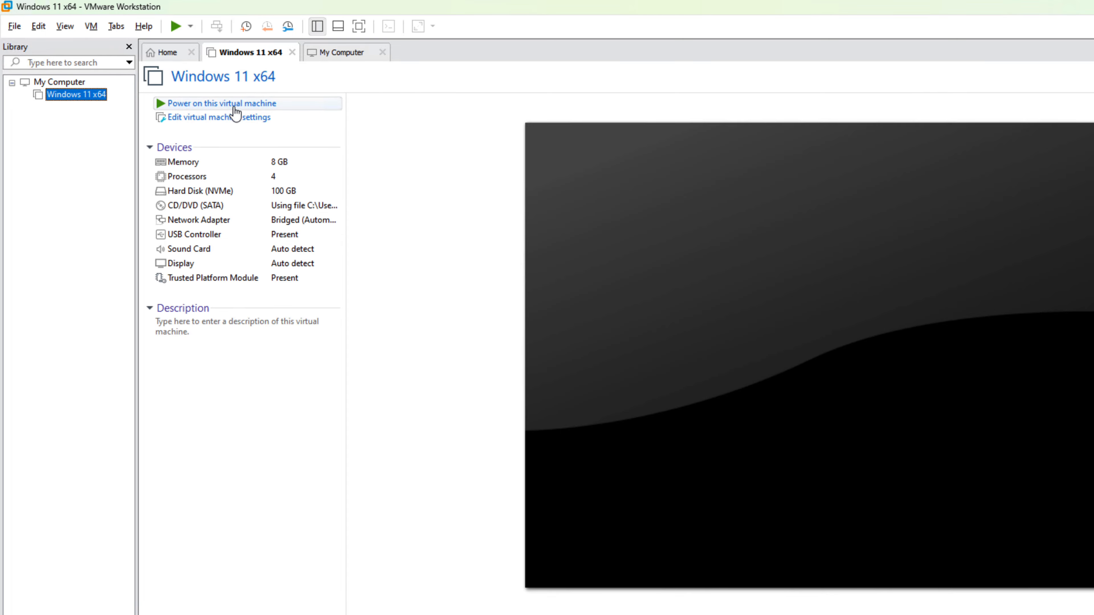
Try to power on the Windows 11 x64 virtual machine, agreeing to run VMware Workstation inside a virtual machine.
{"action": "left_click", "coordinate": [255, 106]}
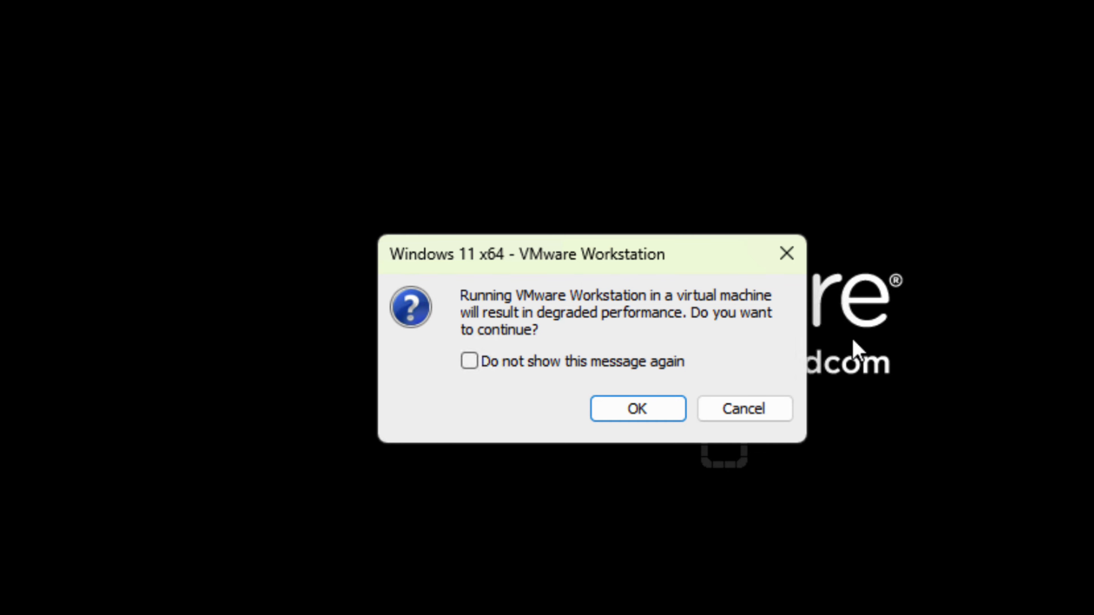
{"action": "left_click", "coordinate": [660, 407]}
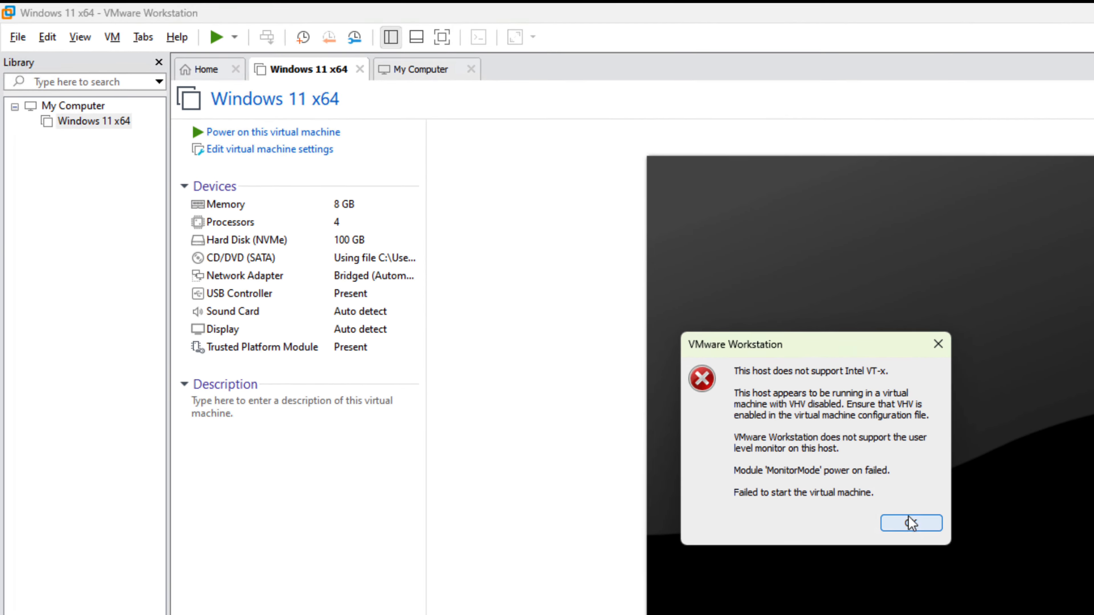
{"action": "left_click", "coordinate": [739, 469]}
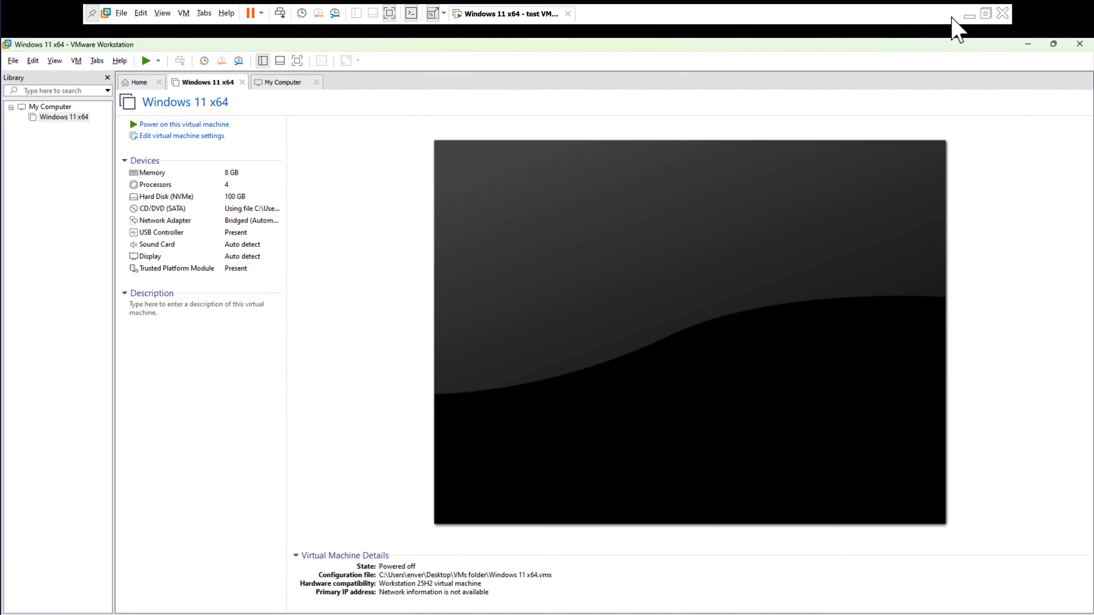
In the outer VMware Workstation, enable Virtualize Intel VT-x/EPT or AMD-V/RVI in the processor settings of Windows 11 x64 - test VMware.
{"action": "left_click", "coordinate": [970, 16]}
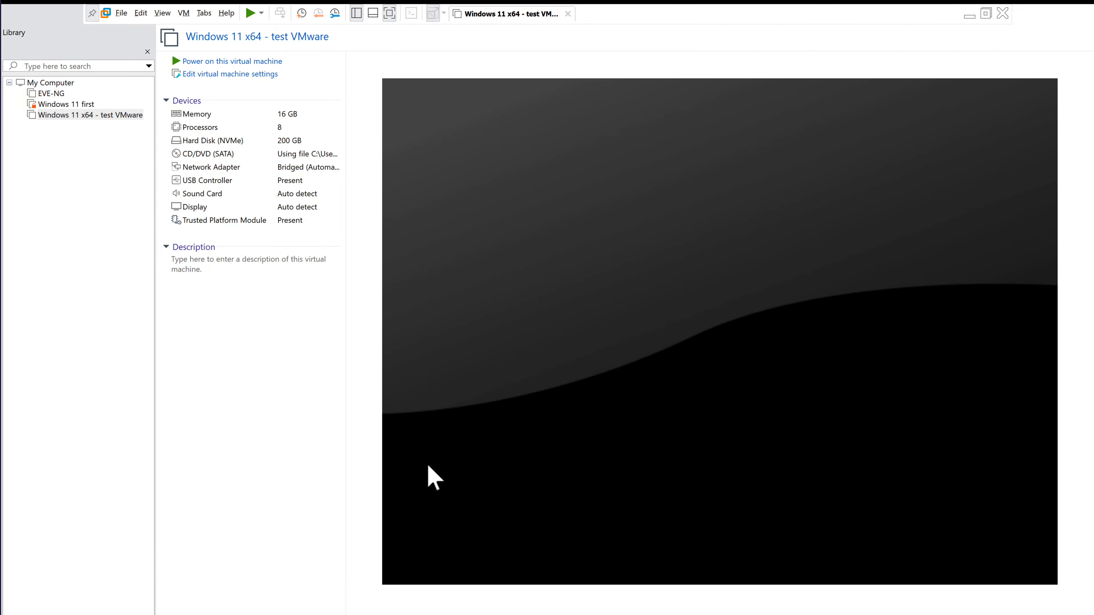
{"action": "right_click", "coordinate": [106, 115]}
{"action": "left_click", "coordinate": [155, 343]}
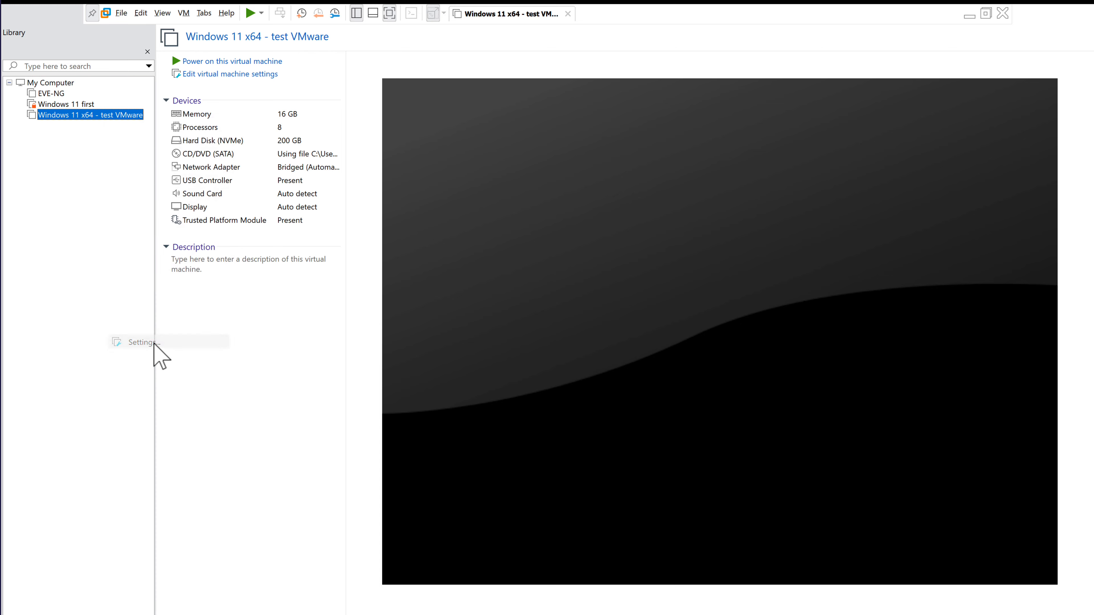
{"action": "left_click", "coordinate": [366, 187]}
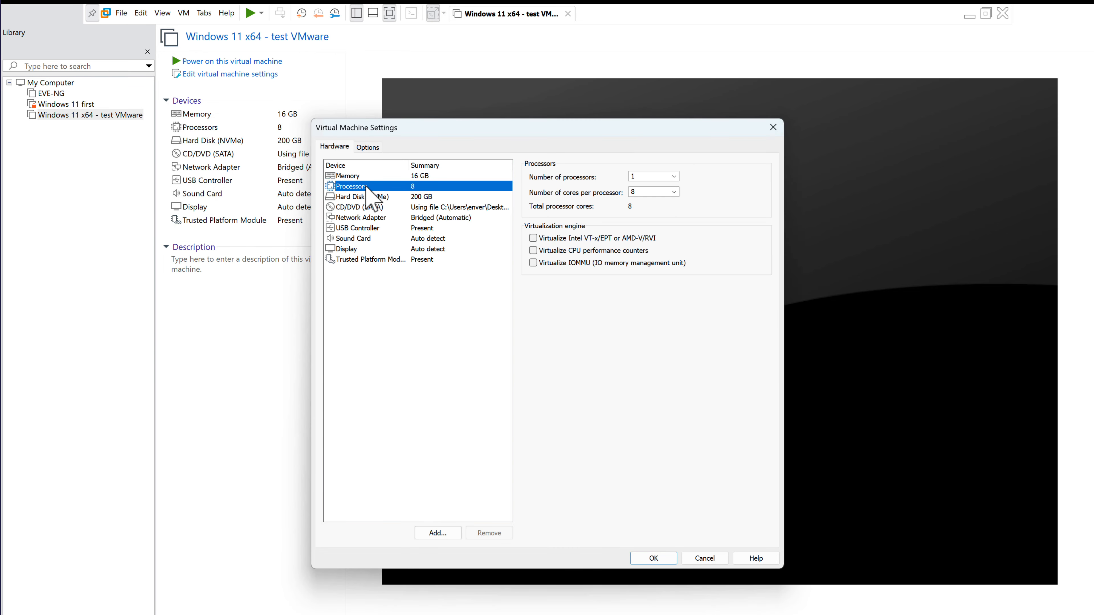
{"action": "left_click", "coordinate": [533, 238]}
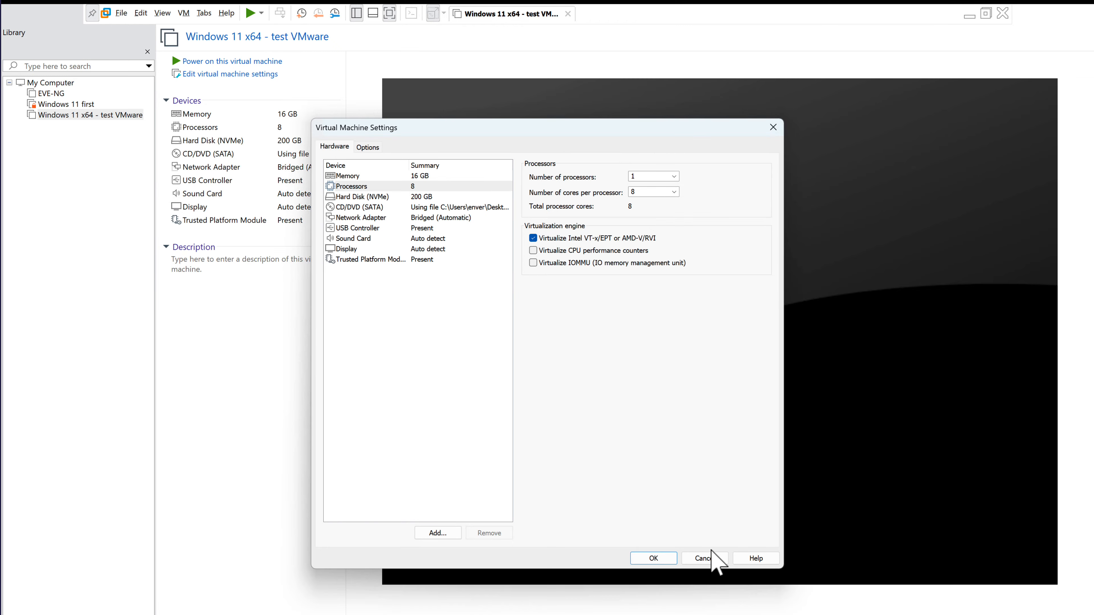
{"action": "left_click", "coordinate": [658, 558]}
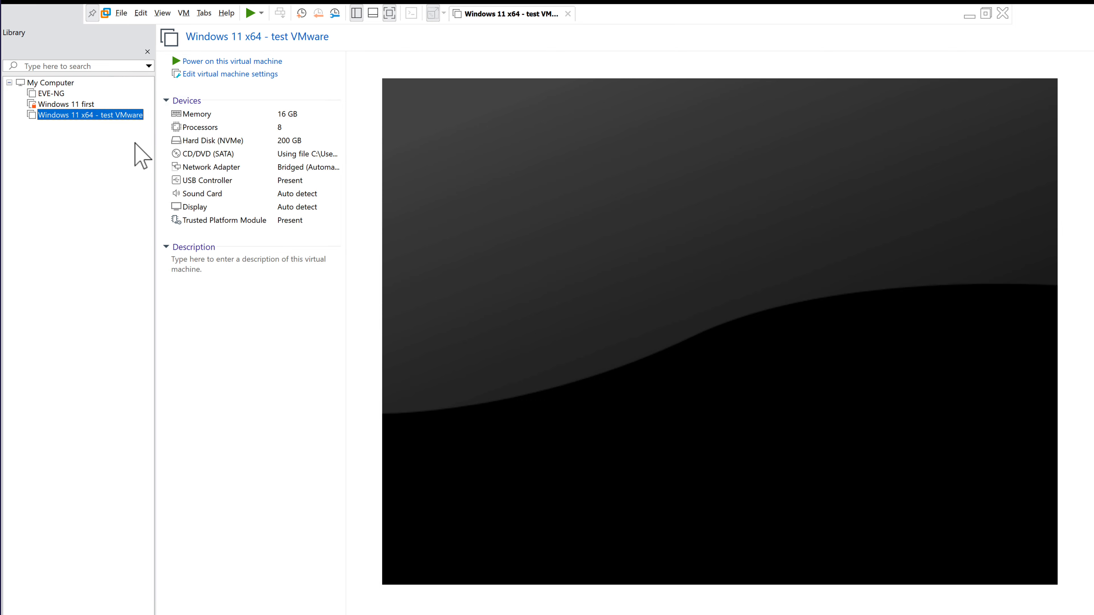
Power on the Windows 11 x64 - test VMware virtual machine and sign in to Windows with the account password.
{"action": "left_click", "coordinate": [209, 62]}
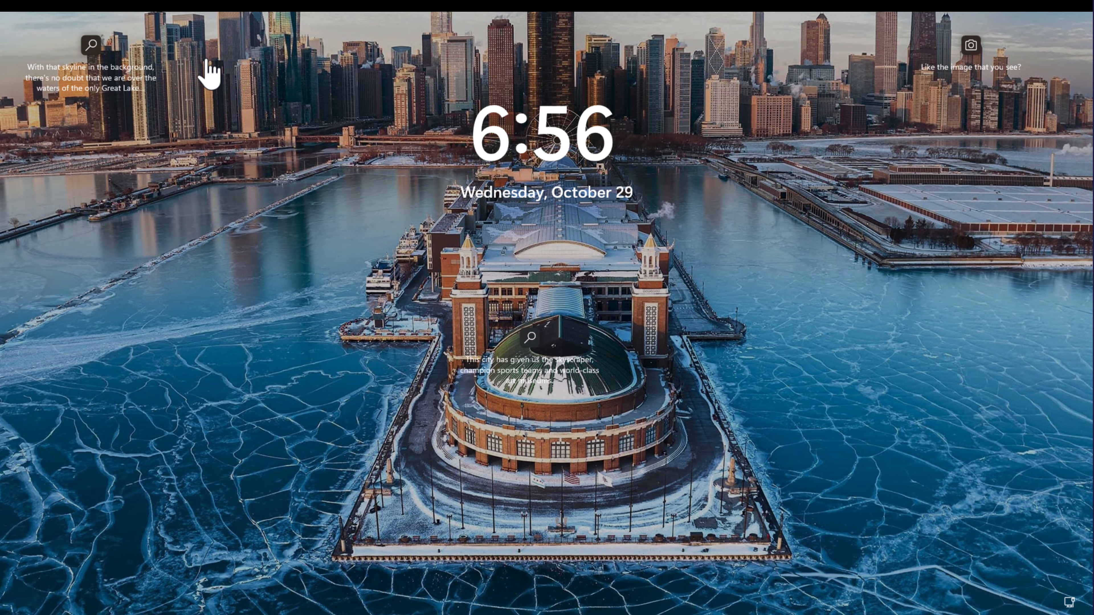
{"action": "left_click", "coordinate": [376, 89]}
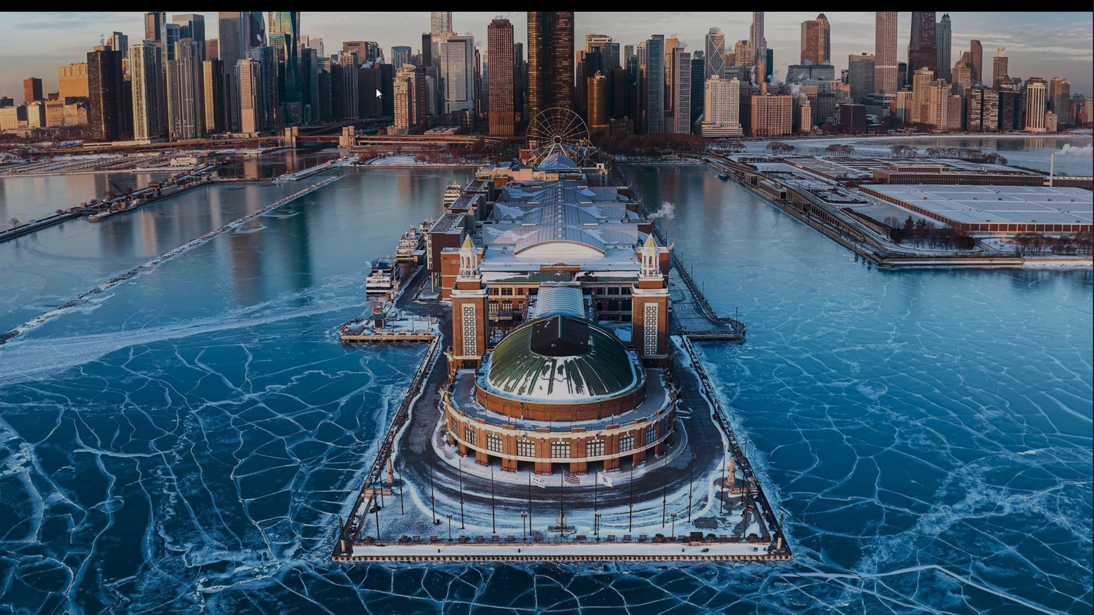
{"action": "type", "text": "****"}
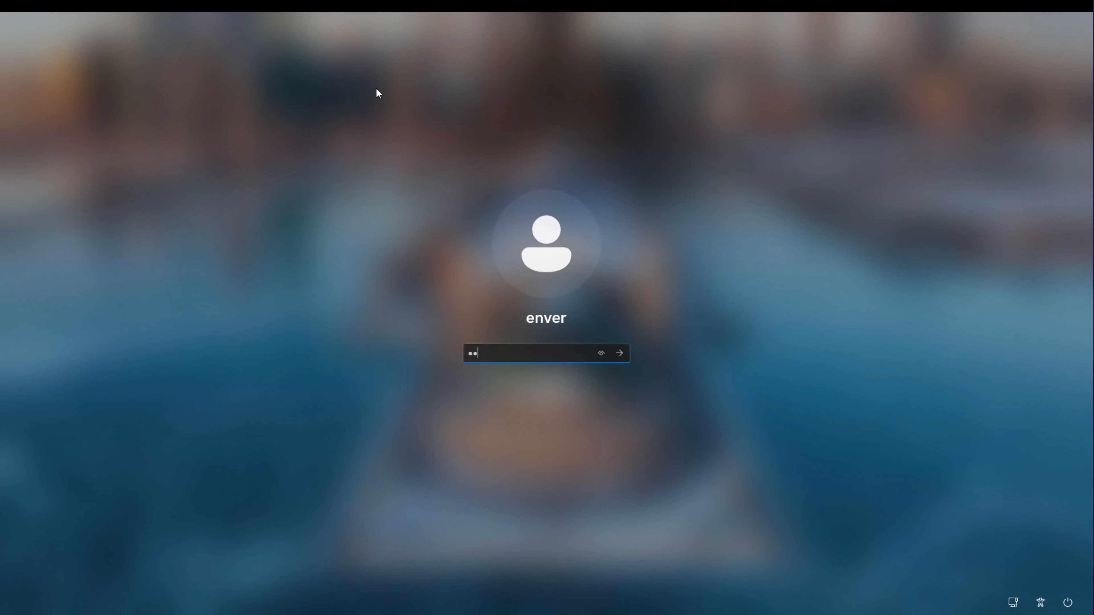
{"action": "type", "text": "***"}
{"action": "key", "text": "Return"}
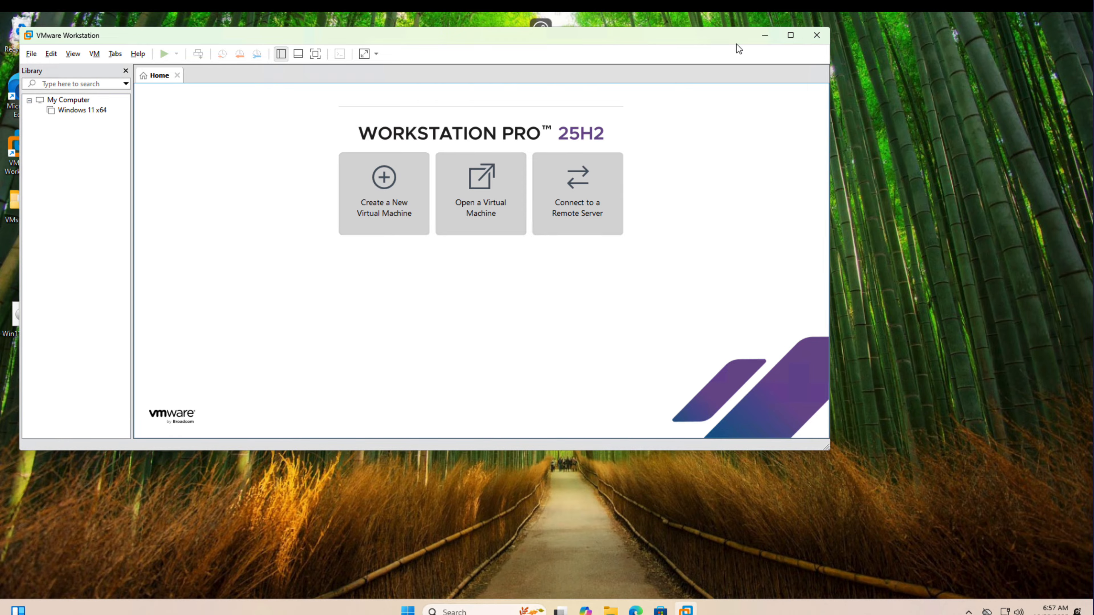
Maximize the nested VMware Workstation window, open Windows 11 x64 and power it on, agreeing to run inside a virtual machine.
{"action": "left_click", "coordinate": [789, 35]}
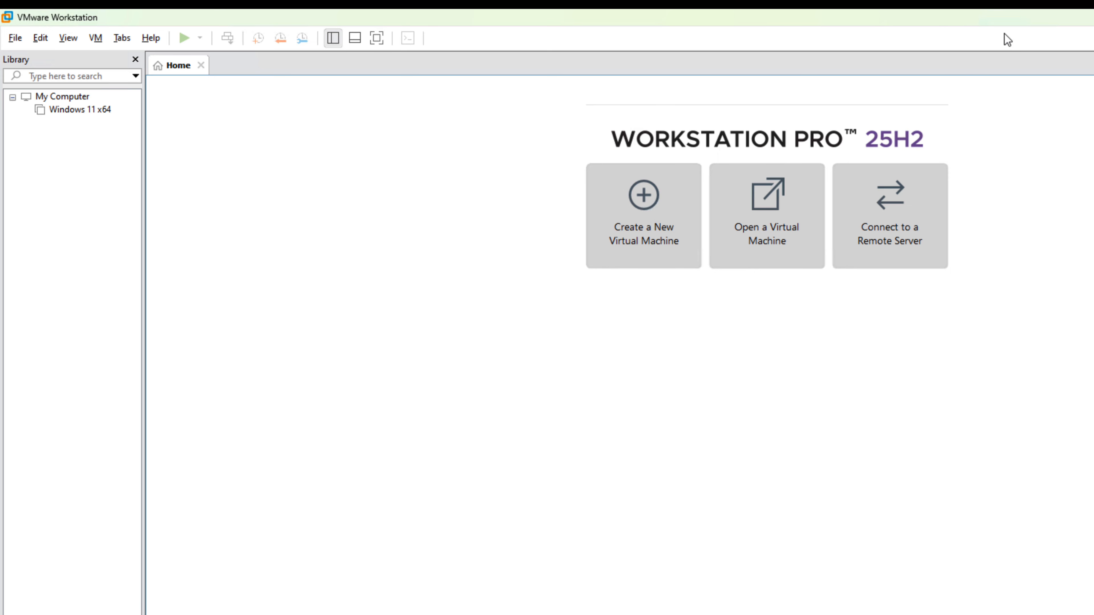
{"action": "left_click", "coordinate": [96, 110]}
{"action": "right_click", "coordinate": [96, 111]}
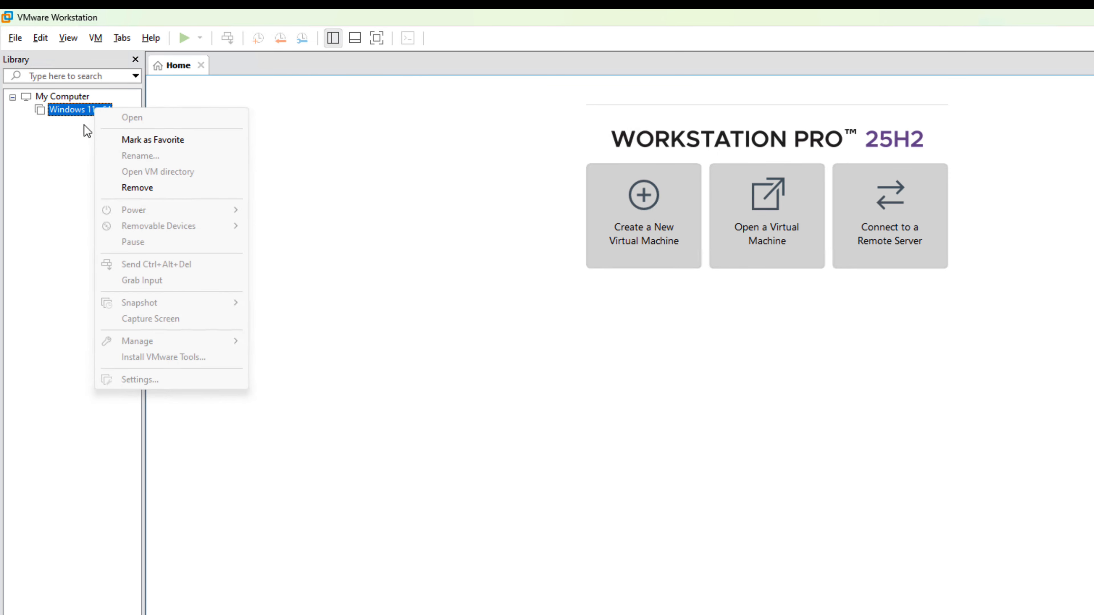
{"action": "double_click", "coordinate": [80, 111]}
{"action": "left_click", "coordinate": [172, 119]}
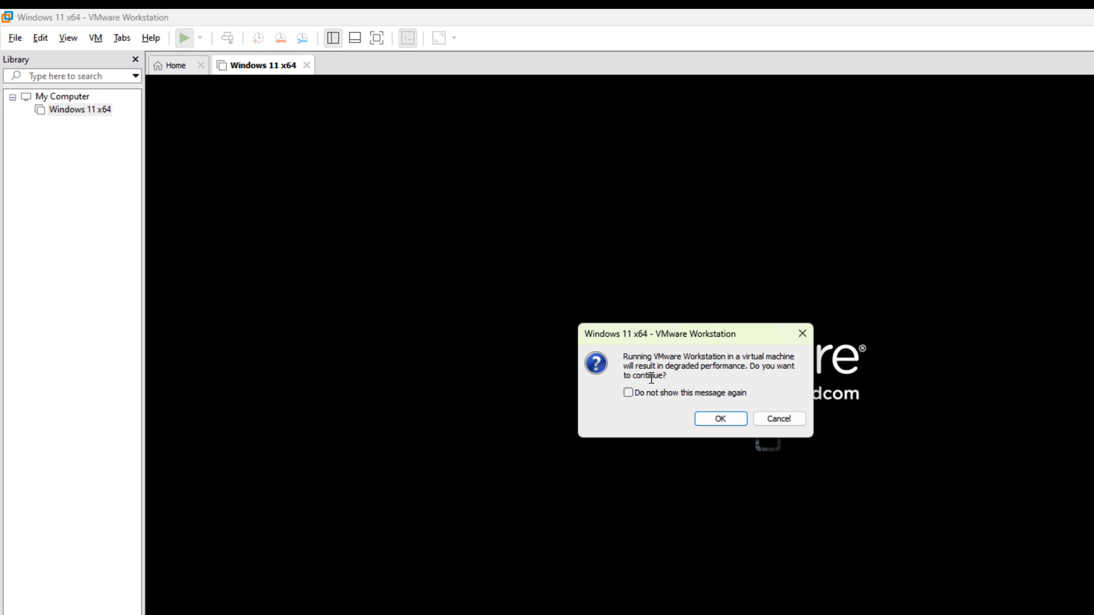
{"action": "left_click", "coordinate": [720, 418]}
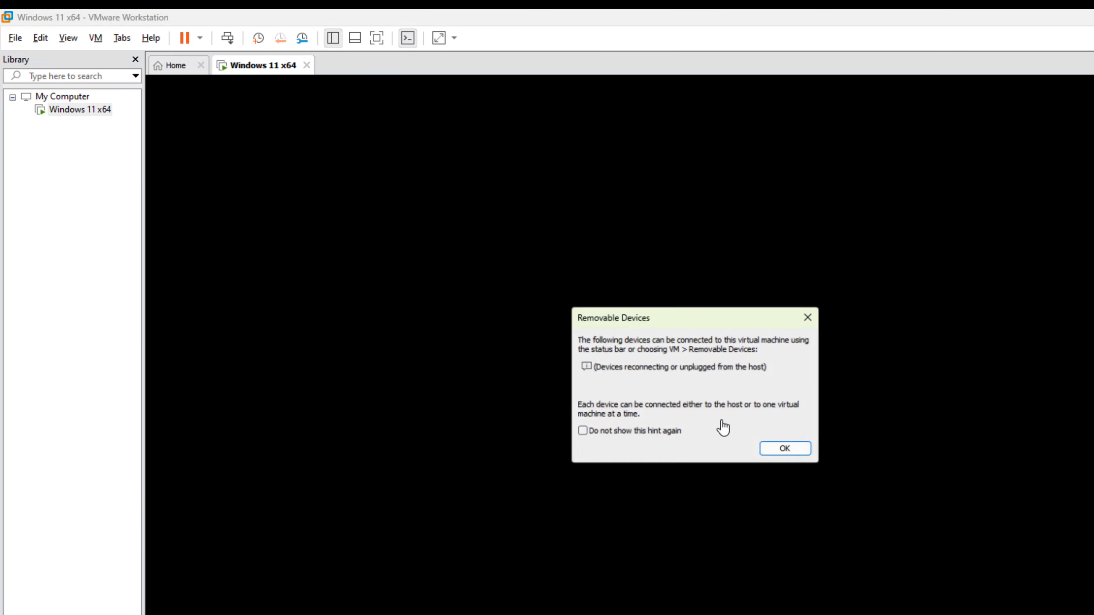